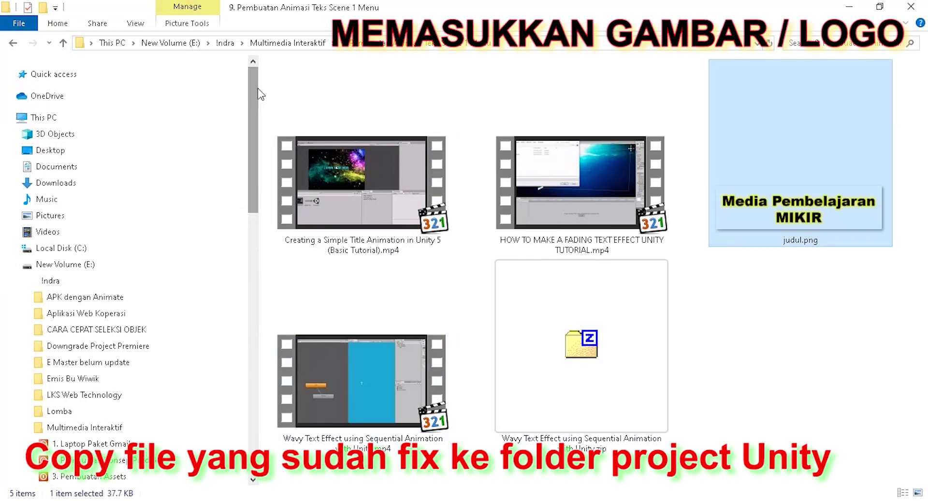
Paste judul.png into the Assets/Images folder of the Media Pembelajaran Mikir project, and open that folder in Unity
{"action": "left_click", "coordinate": [12, 167]}
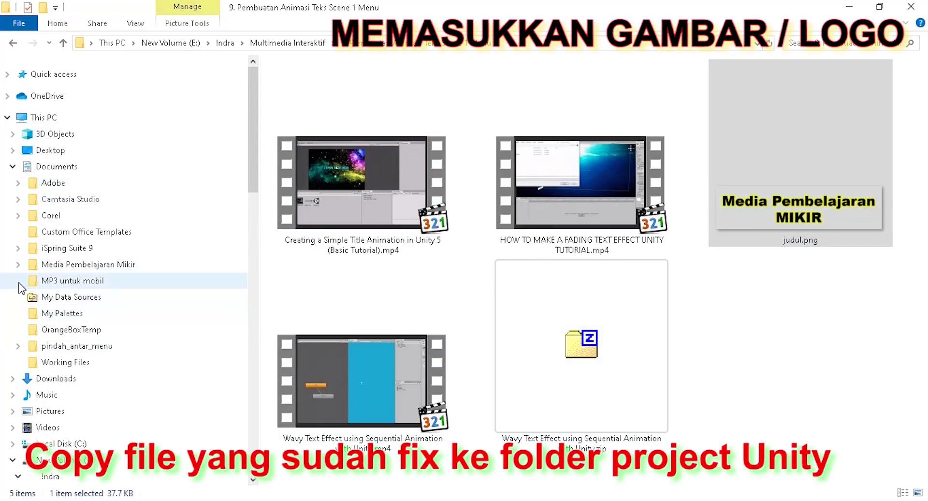
{"action": "left_click", "coordinate": [18, 264]}
{"action": "left_click", "coordinate": [23, 281]}
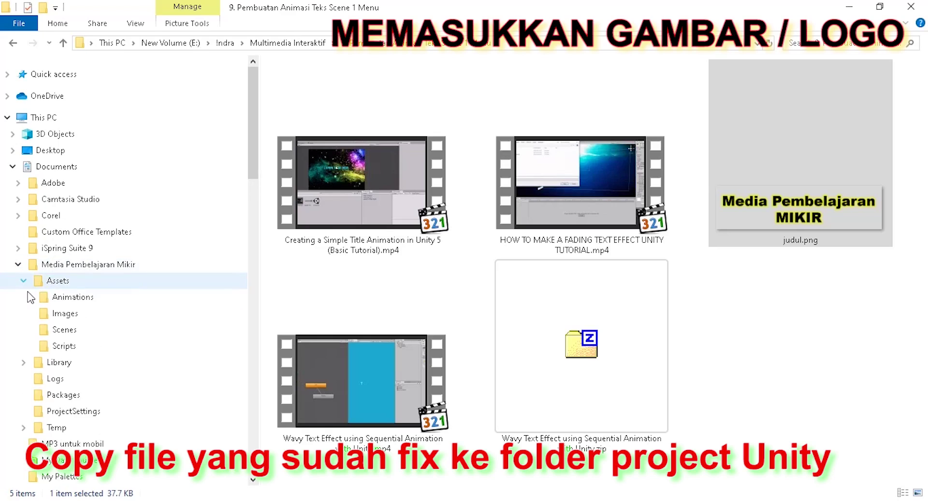
{"action": "right_click", "coordinate": [62, 314]}
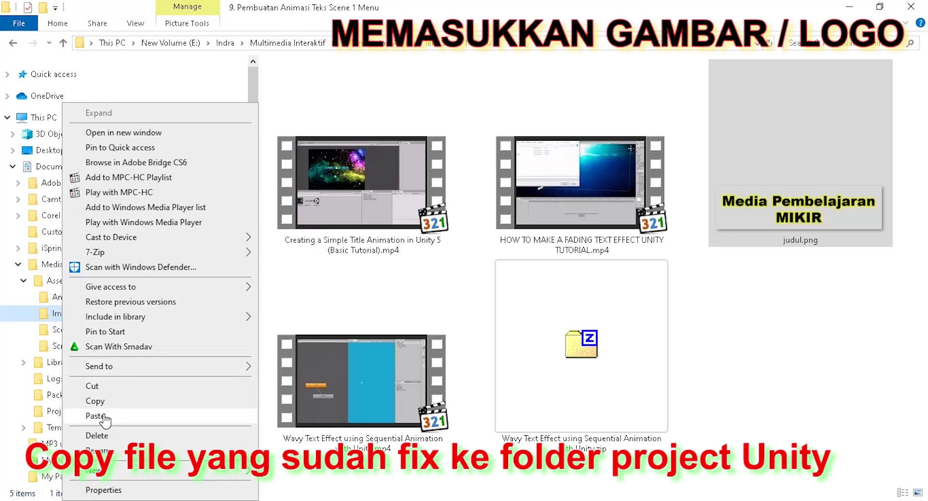
{"action": "left_click", "coordinate": [98, 417]}
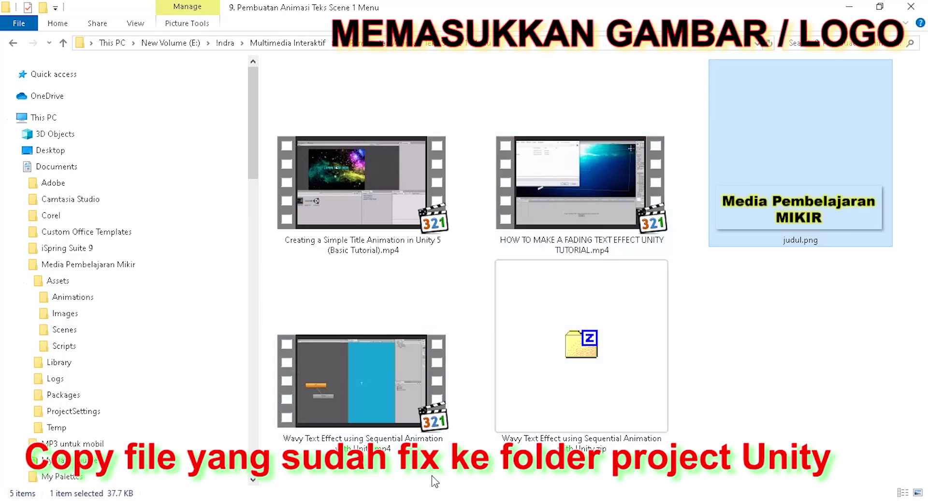
{"action": "key", "text": "alt+Tab"}
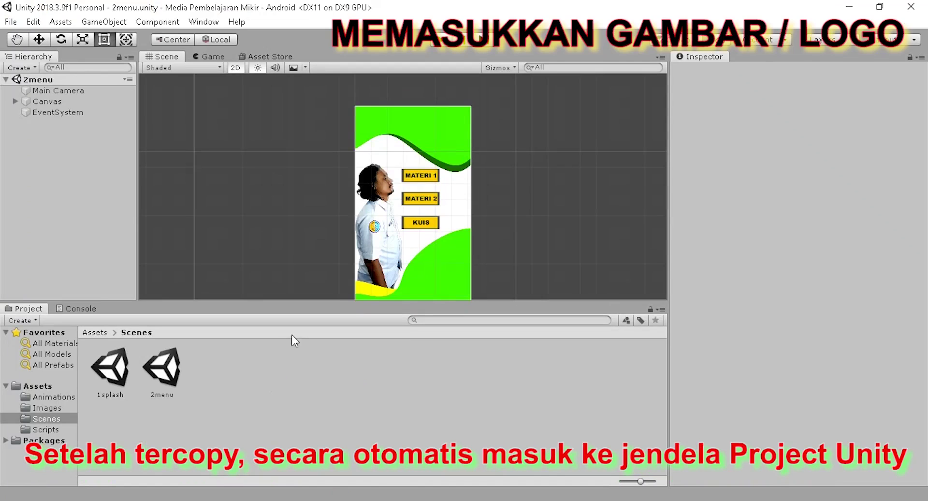
{"action": "left_click", "coordinate": [54, 408]}
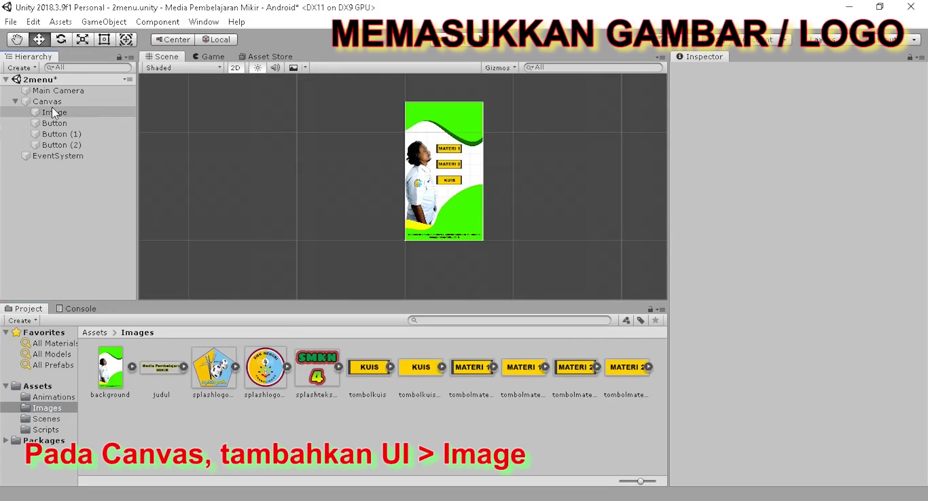
Add a UI Image to the Canvas and set its source image to the judul sprite
{"action": "left_click", "coordinate": [48, 102]}
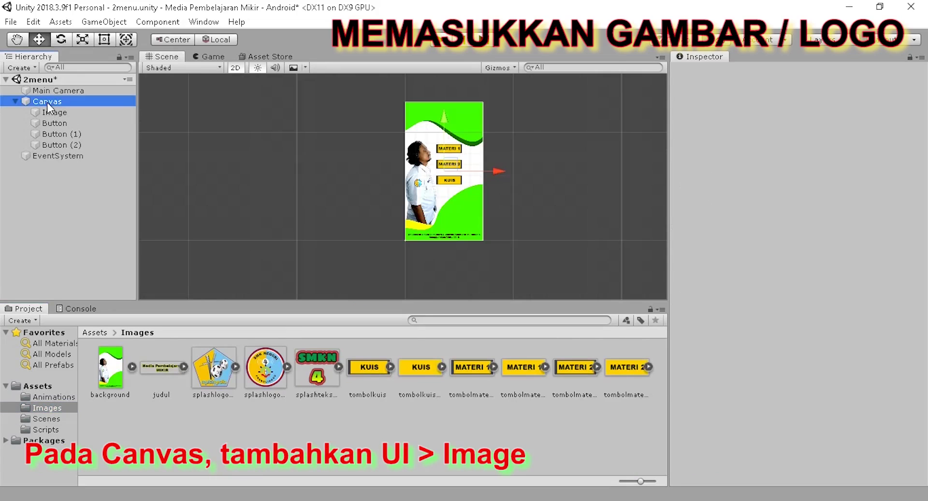
{"action": "left_click", "coordinate": [29, 68]}
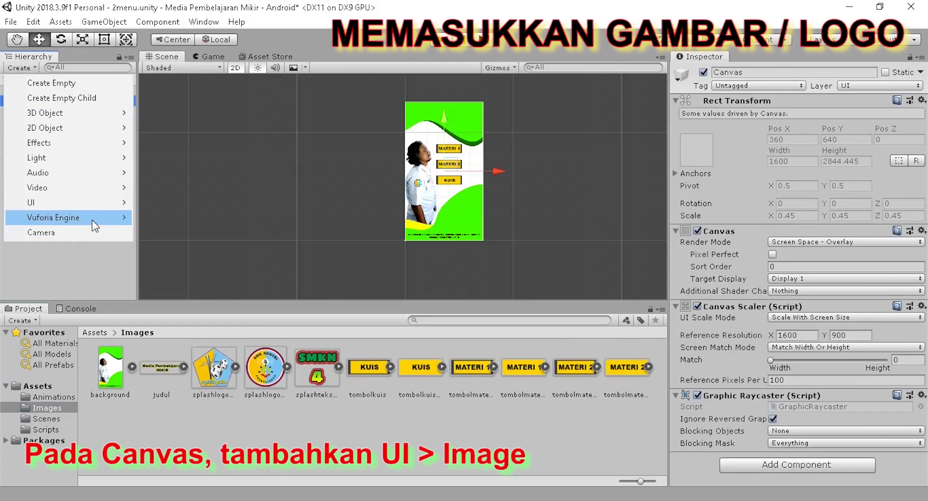
{"action": "mouse_move", "coordinate": [105, 204]}
{"action": "left_click", "coordinate": [164, 232]}
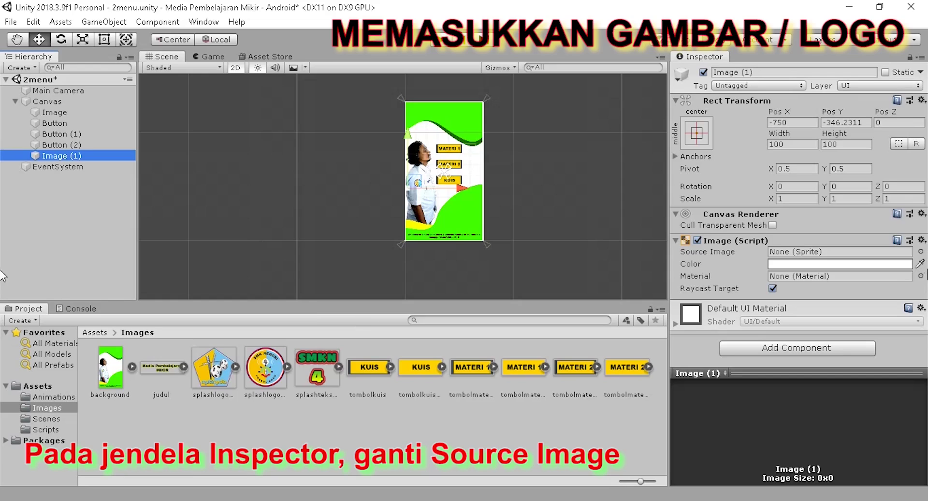
{"action": "left_click", "coordinate": [921, 252]}
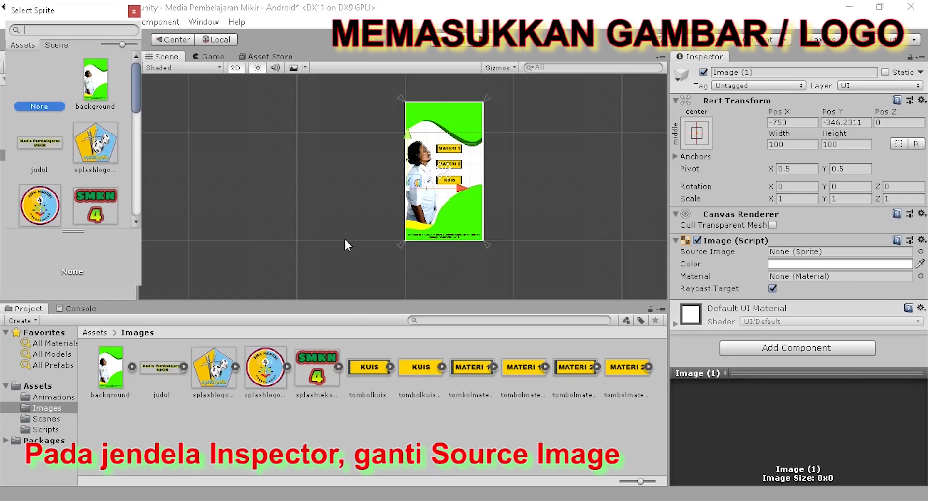
{"action": "double_click", "coordinate": [38, 146]}
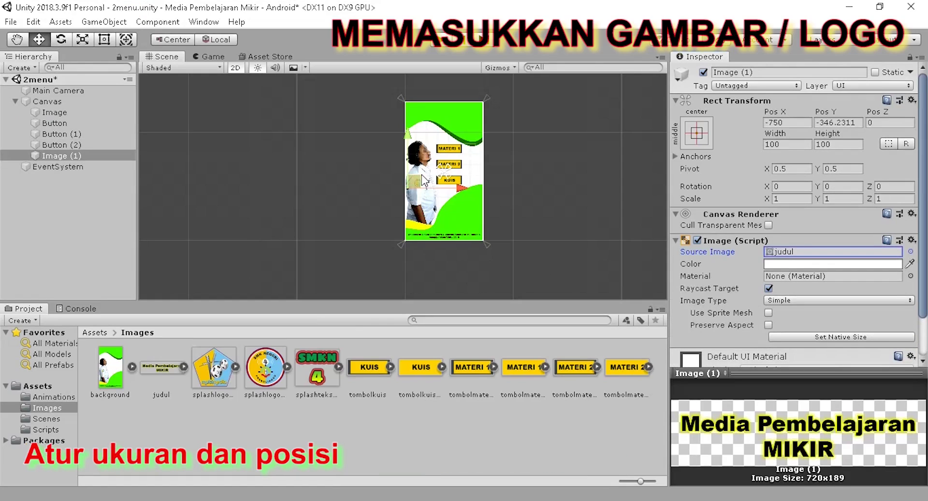
Move the title image outside the canvas to X -1469 and enable Preserve Aspect for it
{"action": "scroll", "coordinate": [424, 179], "scroll_direction": "up", "scroll_amount": 1}
{"action": "left_click_drag", "start_coordinate": [449, 196], "coordinate": [409, 196]}
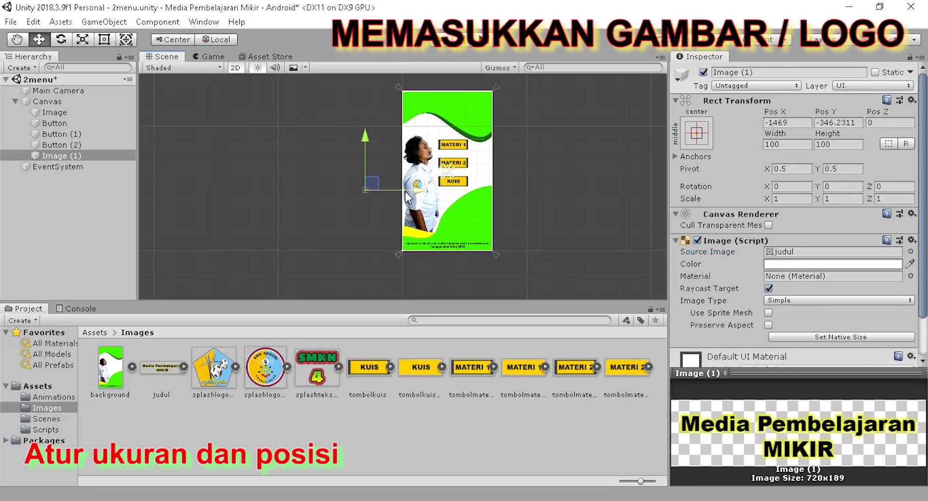
{"action": "scroll", "coordinate": [364, 191], "scroll_direction": "up", "scroll_amount": 6}
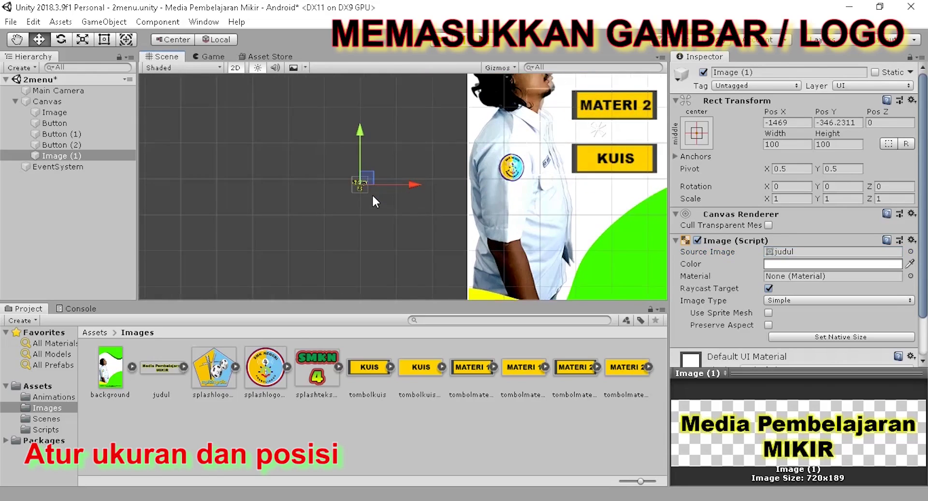
{"action": "scroll", "coordinate": [372, 195], "scroll_direction": "up", "scroll_amount": 4}
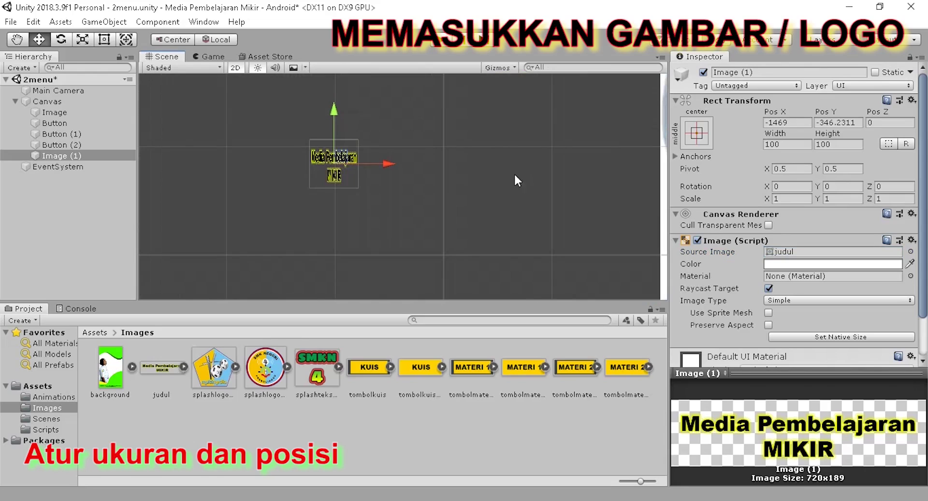
{"action": "left_click_drag", "start_coordinate": [923, 190], "coordinate": [923, 233]}
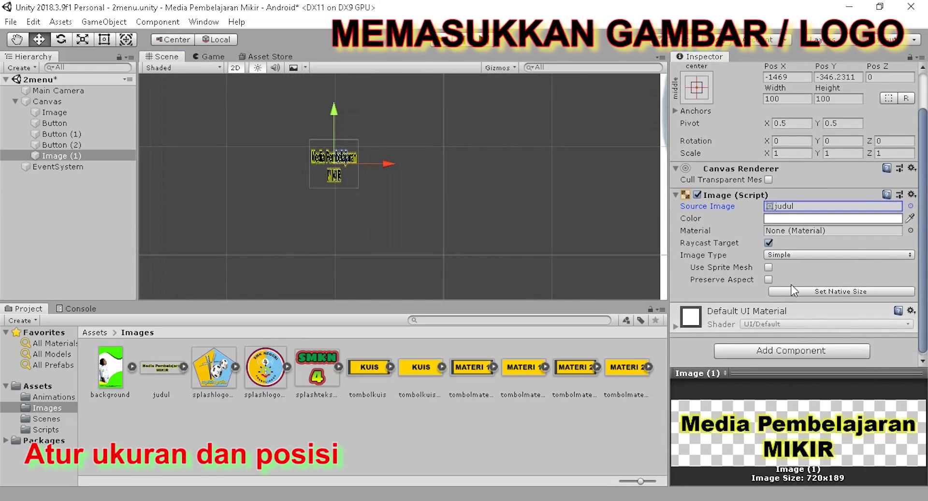
{"action": "left_click", "coordinate": [768, 280]}
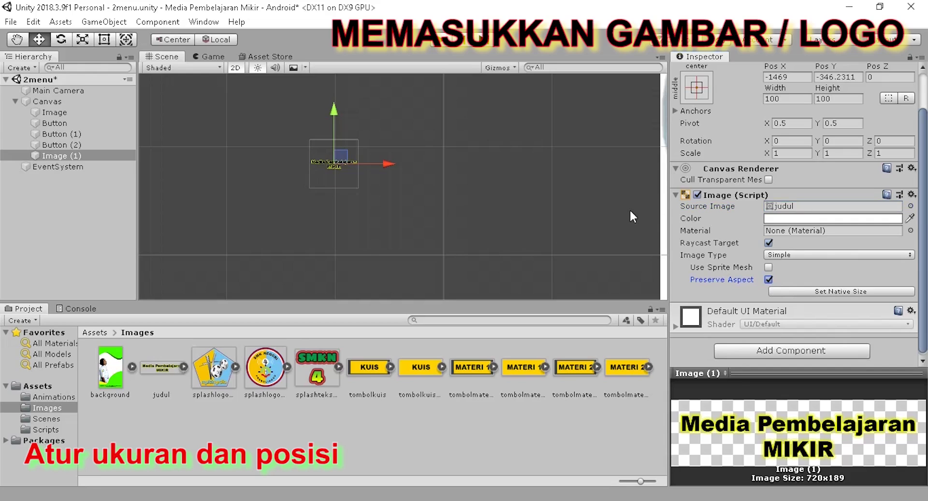
{"action": "scroll", "coordinate": [735, 212], "scroll_direction": "up", "scroll_amount": 3}
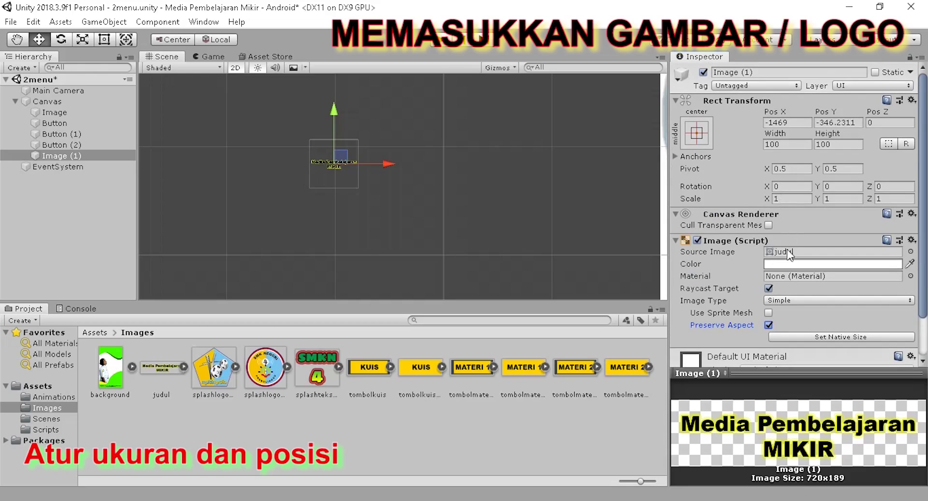
Scale the title image up uniformly to about 15.72
{"action": "scroll", "coordinate": [527, 168], "scroll_direction": "down", "scroll_amount": 5}
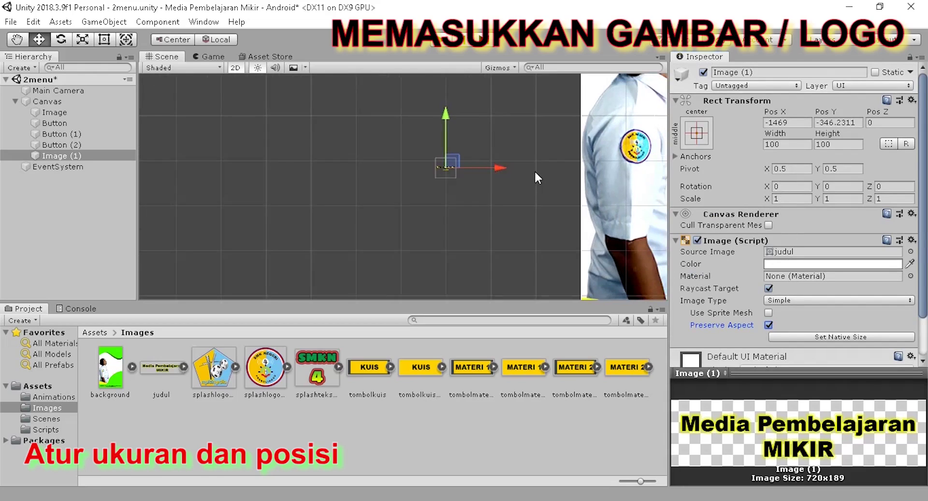
{"action": "scroll", "coordinate": [536, 175], "scroll_direction": "down", "scroll_amount": 2}
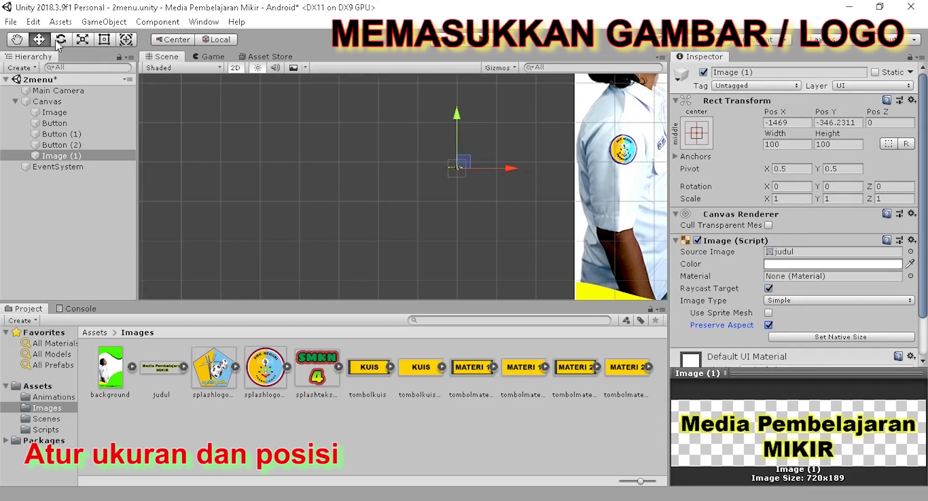
{"action": "left_click", "coordinate": [86, 40]}
{"action": "left_click_drag", "start_coordinate": [458, 168], "coordinate": [583, 167]}
{"action": "scroll", "coordinate": [584, 167], "scroll_direction": "down", "scroll_amount": 3}
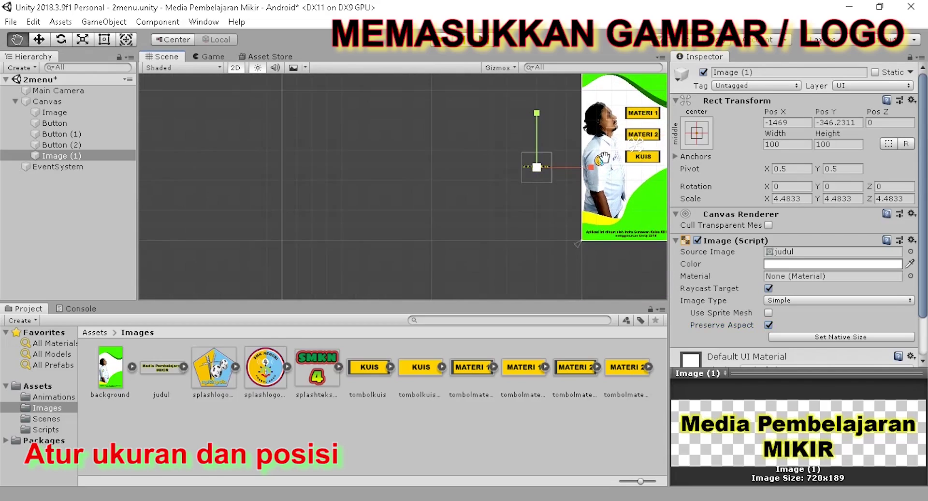
{"action": "middle_click_drag", "start_coordinate": [602, 168], "coordinate": [425, 223]}
{"action": "left_click_drag", "start_coordinate": [411, 225], "coordinate": [533, 115]}
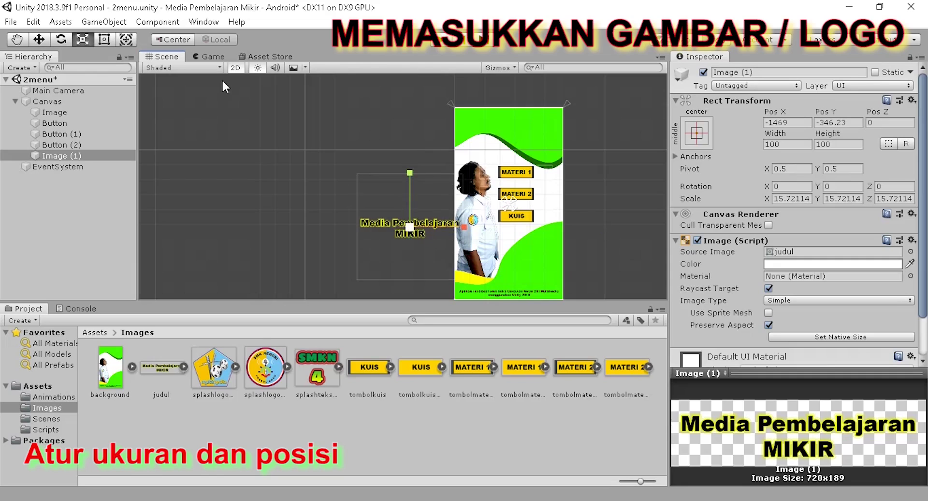
Place the title image over the canvas's upper green area at X 0, Y 1212, with a uniform scale of about 14.74
{"action": "left_click", "coordinate": [39, 39]}
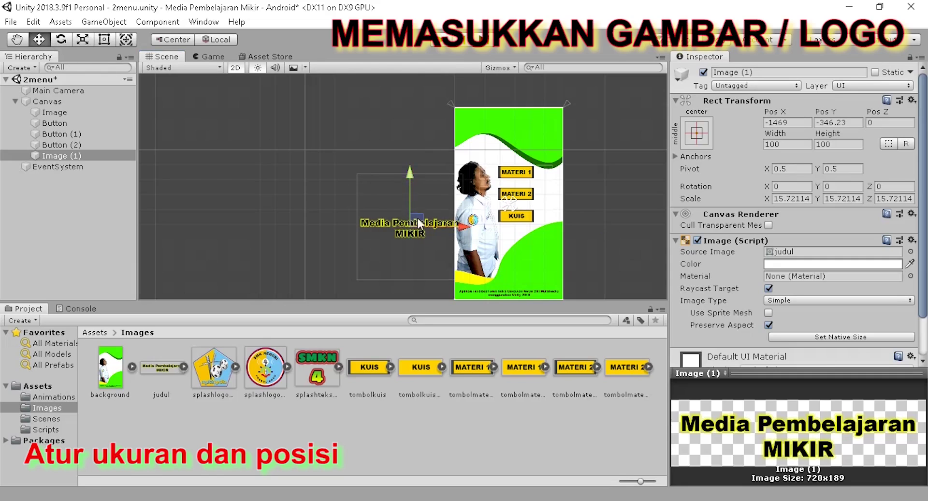
{"action": "left_click_drag", "start_coordinate": [444, 225], "coordinate": [530, 216]}
{"action": "left_click_drag", "start_coordinate": [516, 176], "coordinate": [516, 72]}
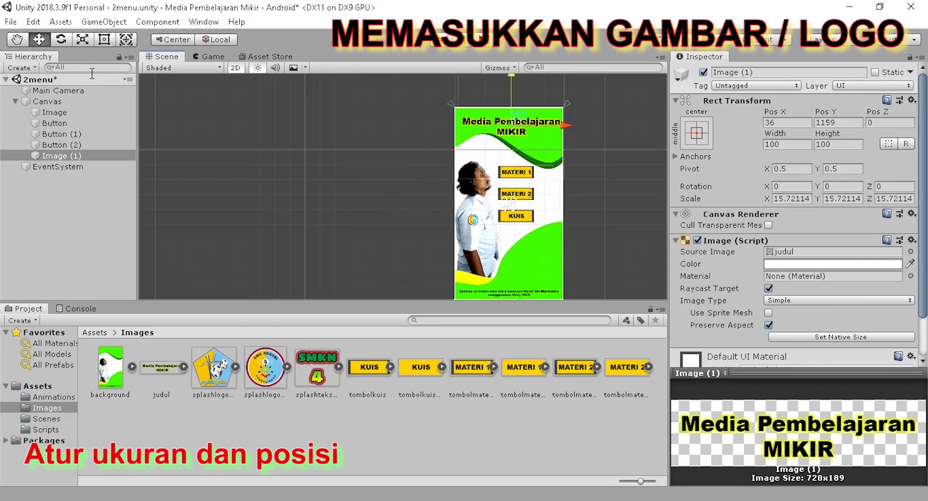
{"action": "left_click", "coordinate": [80, 36]}
{"action": "left_click_drag", "start_coordinate": [513, 126], "coordinate": [502, 128]}
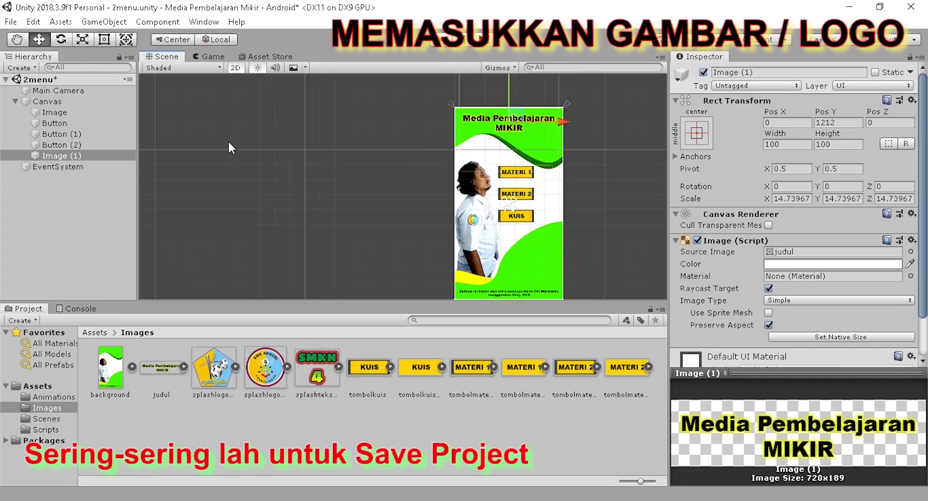
Save the 2menu scene
{"action": "right_click", "coordinate": [37, 80]}
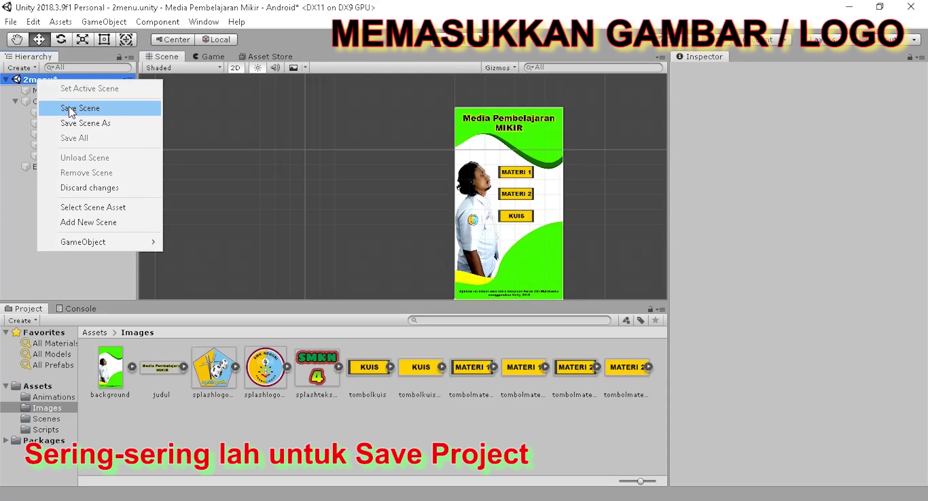
{"action": "left_click", "coordinate": [71, 109]}
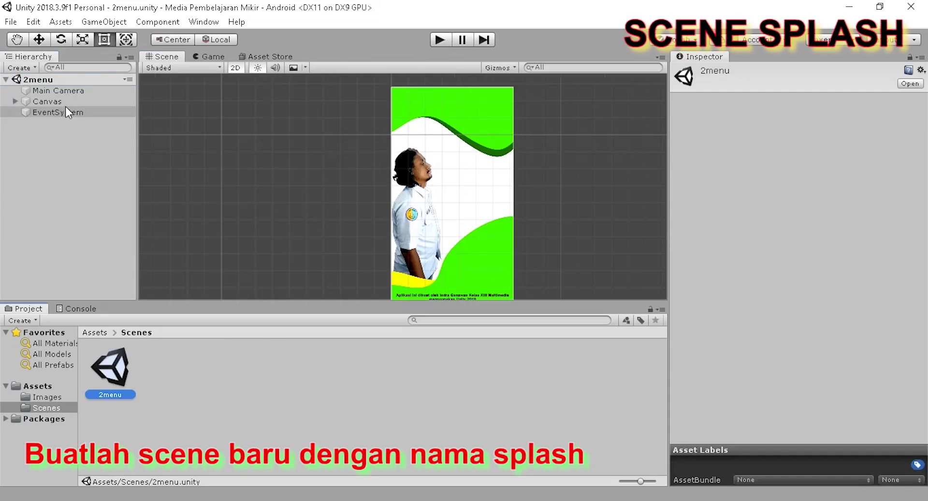
Save a copy of the 2menu scene as 1splash.unity in the Assets/Scenes folder
{"action": "right_click", "coordinate": [45, 81]}
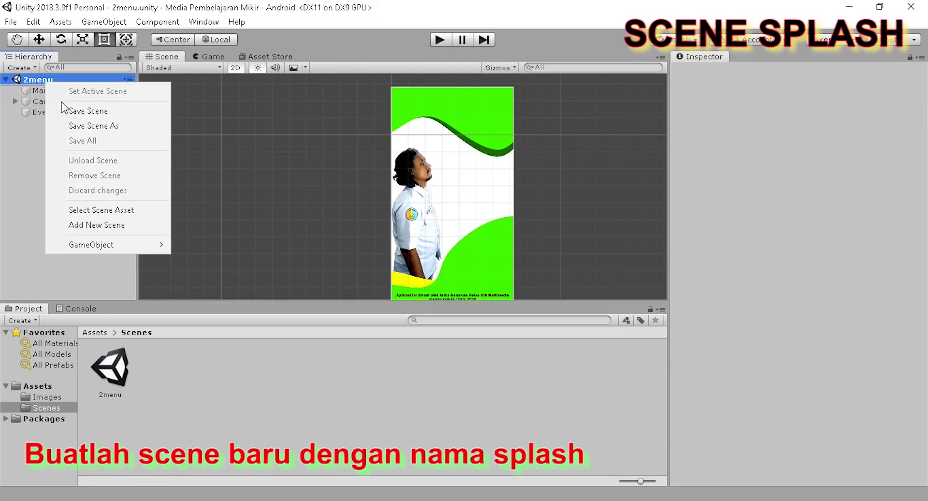
{"action": "left_click", "coordinate": [72, 125]}
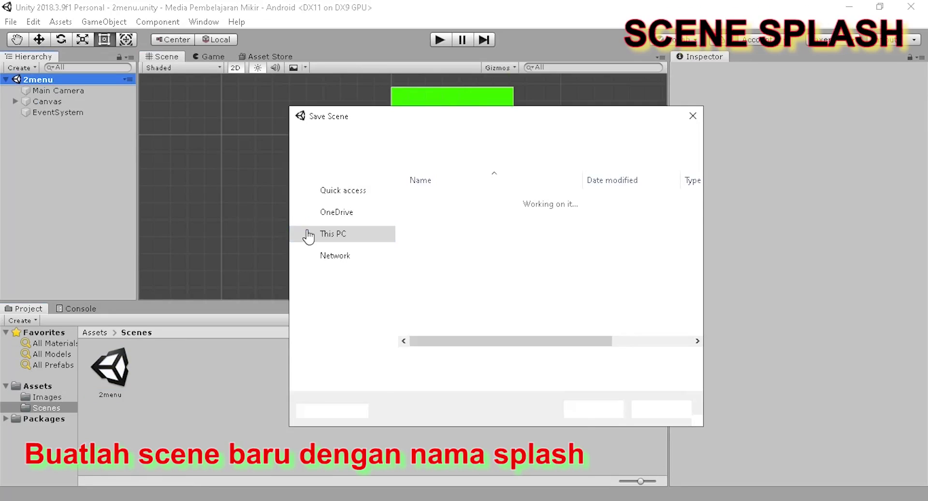
{"action": "double_click", "coordinate": [434, 216]}
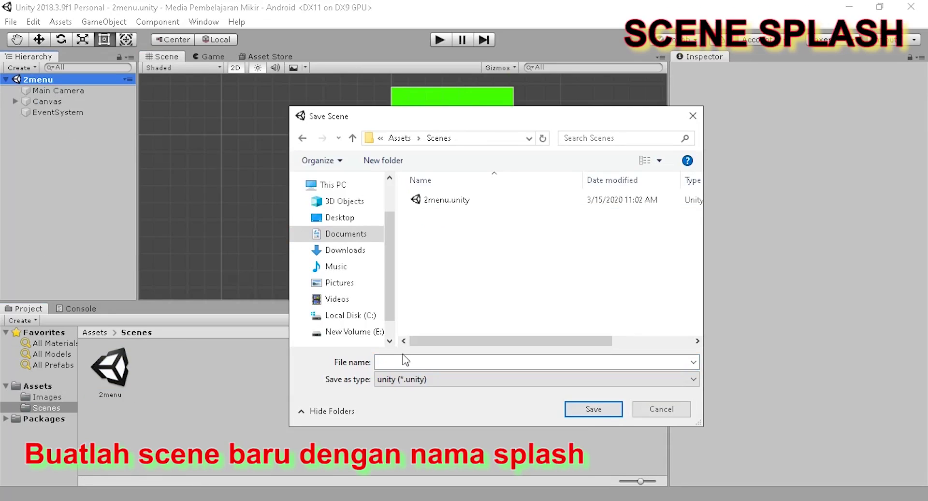
{"action": "left_click", "coordinate": [444, 204]}
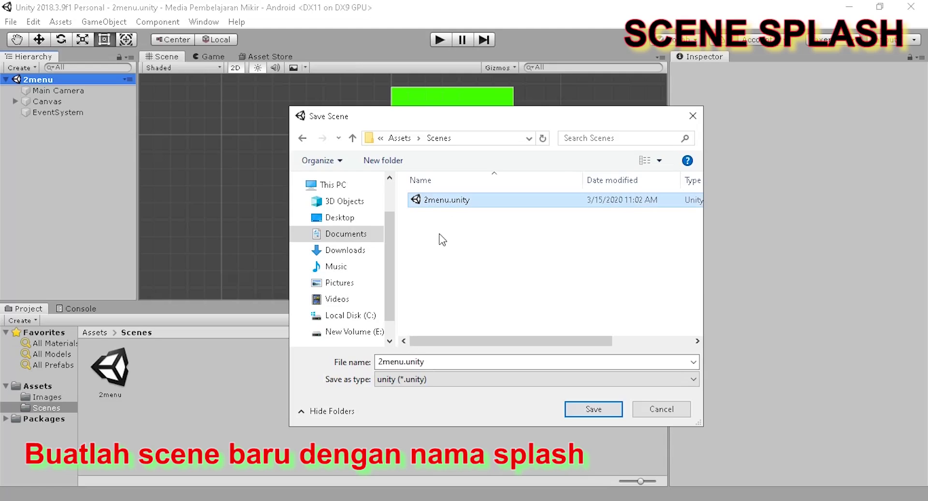
{"action": "double_click", "coordinate": [412, 361]}
{"action": "left_click_drag", "start_coordinate": [404, 361], "coordinate": [329, 365]}
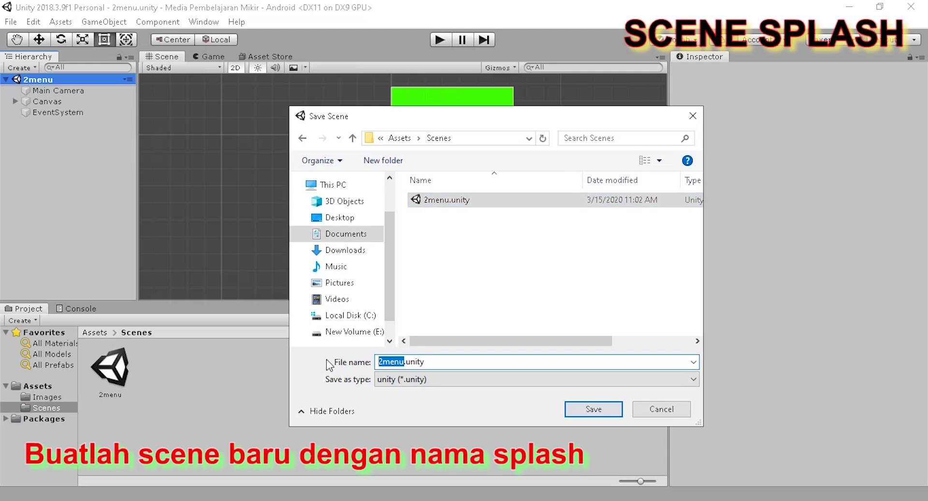
{"action": "type", "text": "1"}
{"action": "type", "text": "splash"}
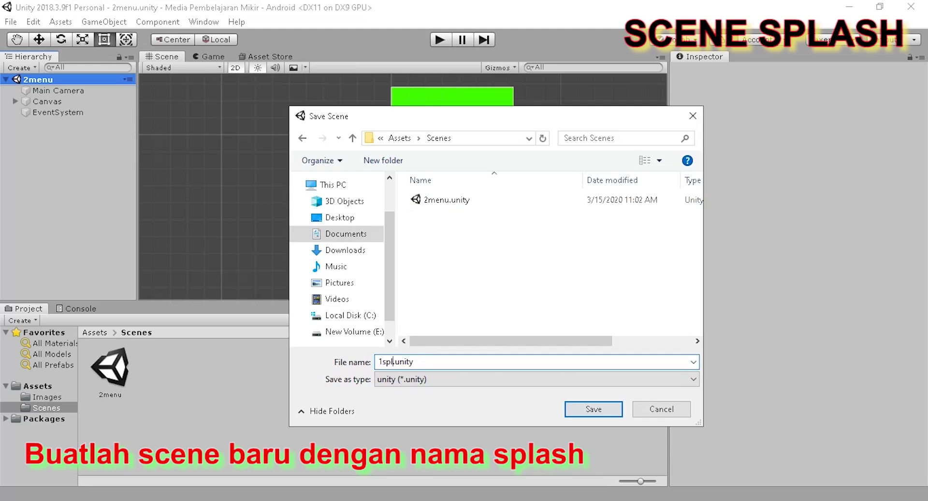
{"action": "left_click", "coordinate": [593, 409]}
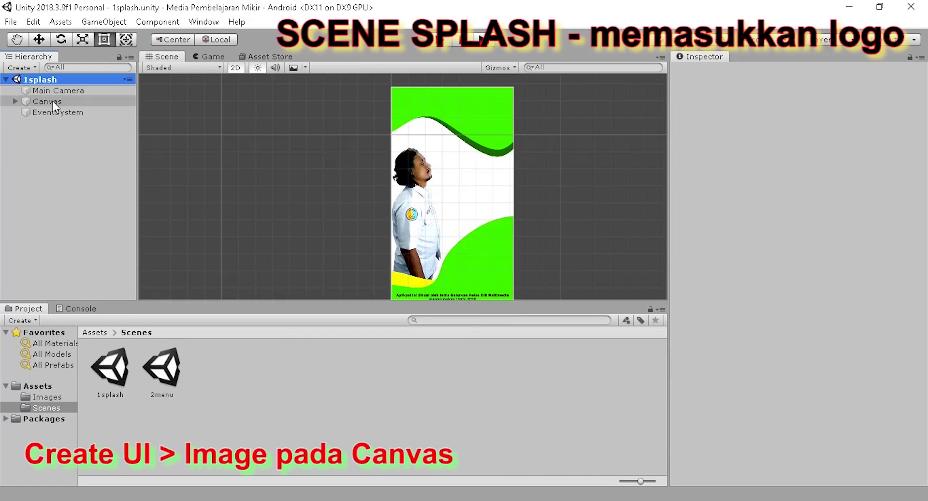
Add a new UI Image object inside the Canvas of the 1splash scene
{"action": "left_click", "coordinate": [15, 101]}
{"action": "left_click", "coordinate": [43, 101]}
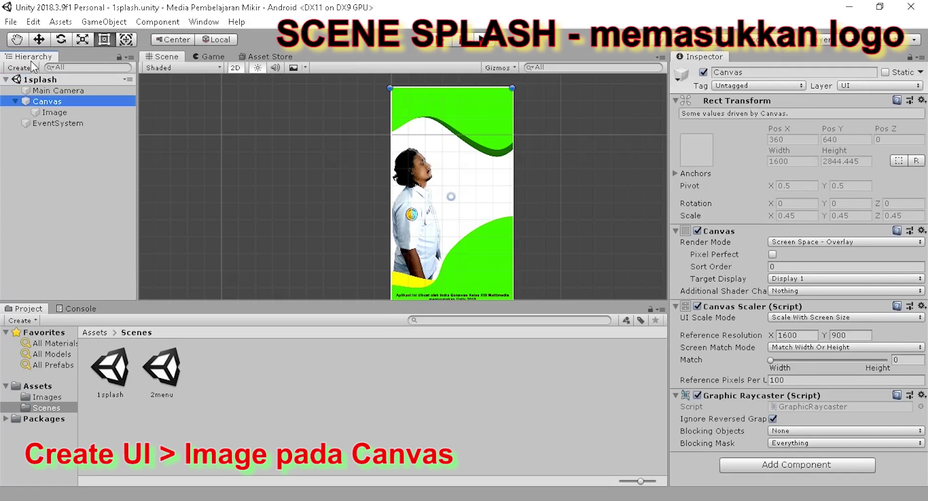
{"action": "left_click", "coordinate": [22, 67]}
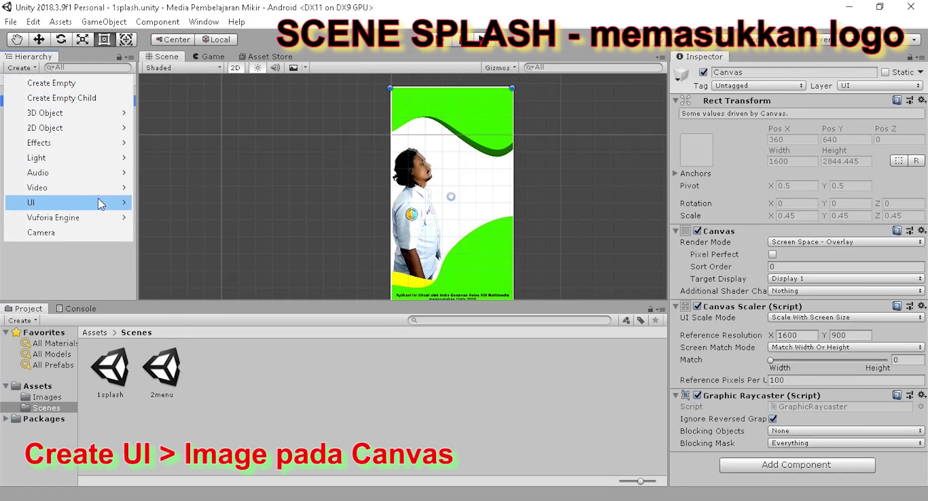
{"action": "mouse_move", "coordinate": [99, 202]}
{"action": "left_click", "coordinate": [150, 230]}
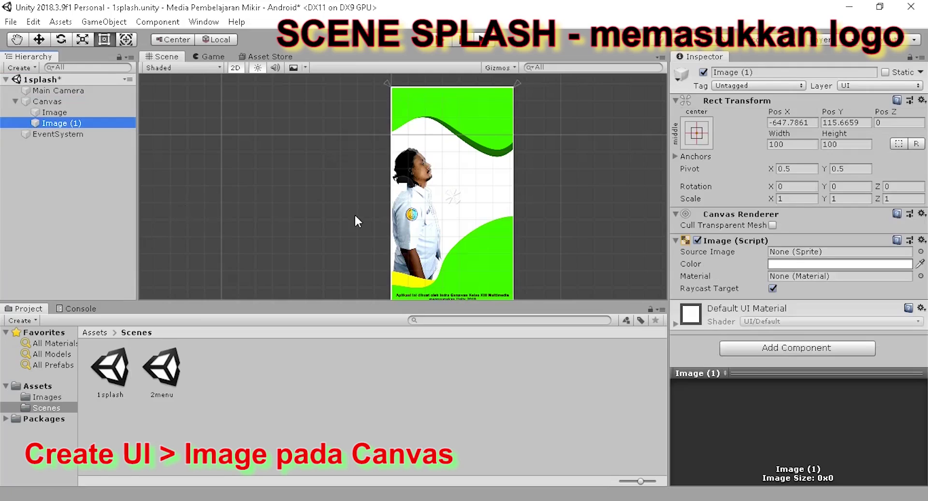
Assign the splashlogosmk4 picture from the Images folder as the new image's source and rename the object splashlogosmkn4
{"action": "left_click", "coordinate": [47, 397]}
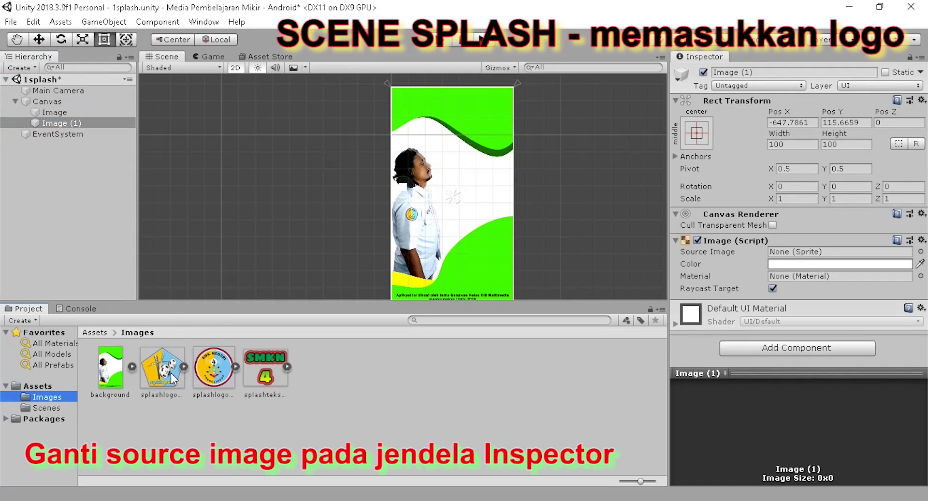
{"action": "left_click_drag", "start_coordinate": [213, 377], "coordinate": [787, 256]}
{"action": "left_click", "coordinate": [761, 72]}
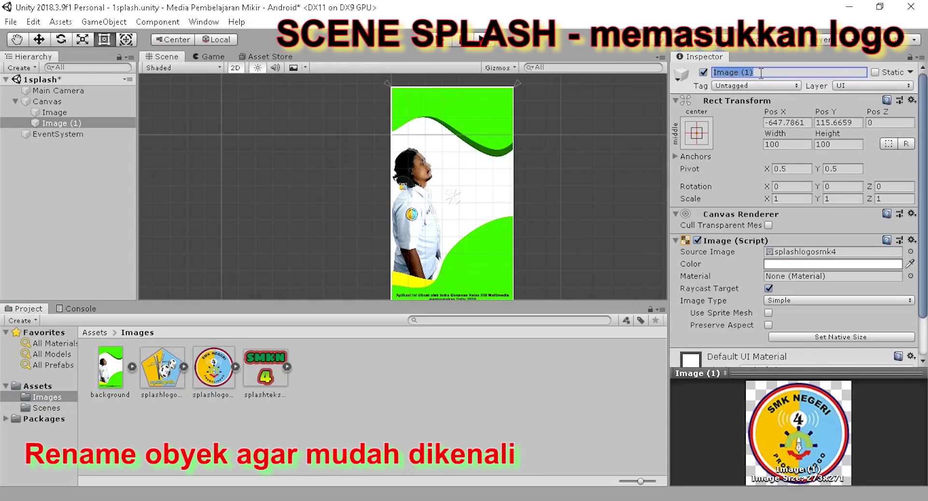
{"action": "type", "text": "splashlogosmkn4"}
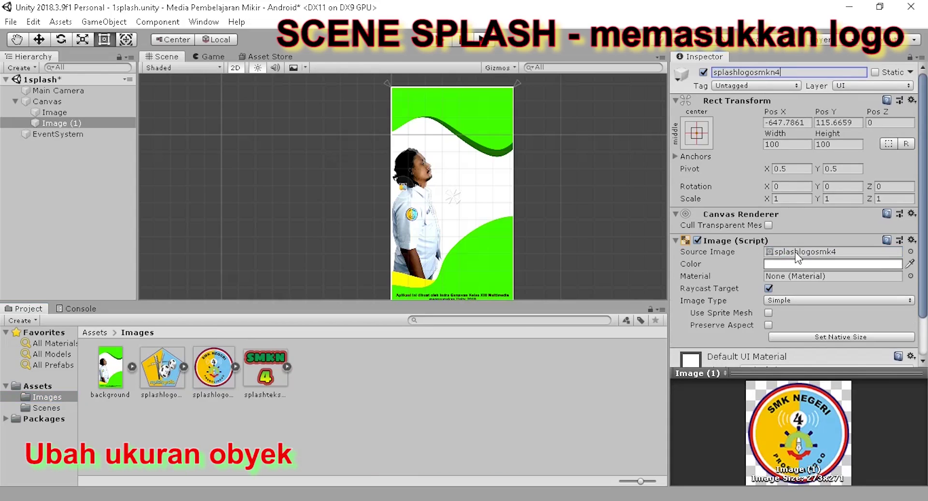
Set the splashlogosmkn4 object's scale to 5 in both X and Y
{"action": "left_click", "coordinate": [796, 199]}
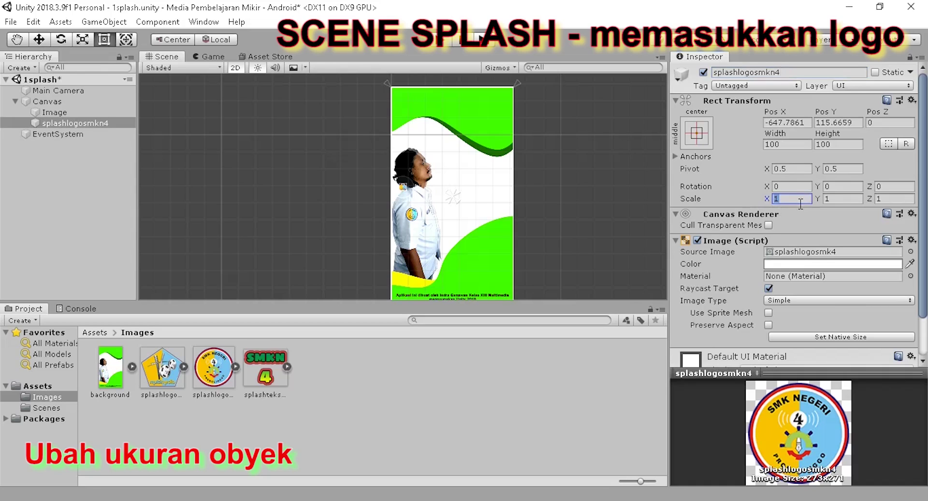
{"action": "type", "text": "5"}
{"action": "left_click", "coordinate": [837, 199]}
{"action": "type", "text": "5"}
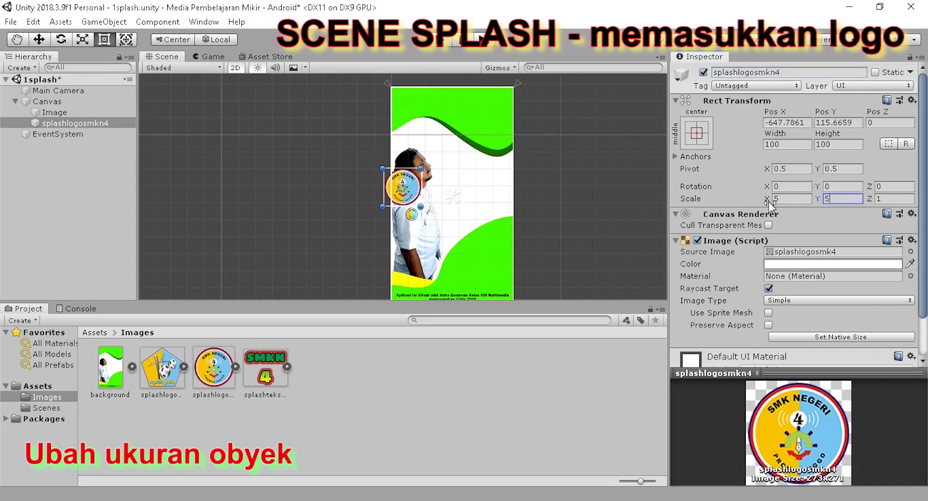
Delete the background Image object from the Canvas and select the splashlogosmkn4 logo
{"action": "right_click", "coordinate": [42, 114]}
{"action": "left_click", "coordinate": [92, 189]}
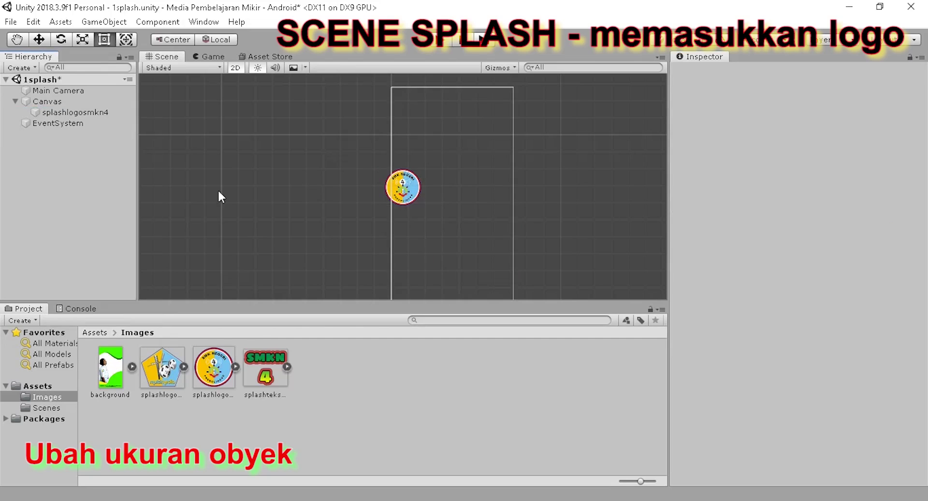
{"action": "left_click", "coordinate": [70, 112]}
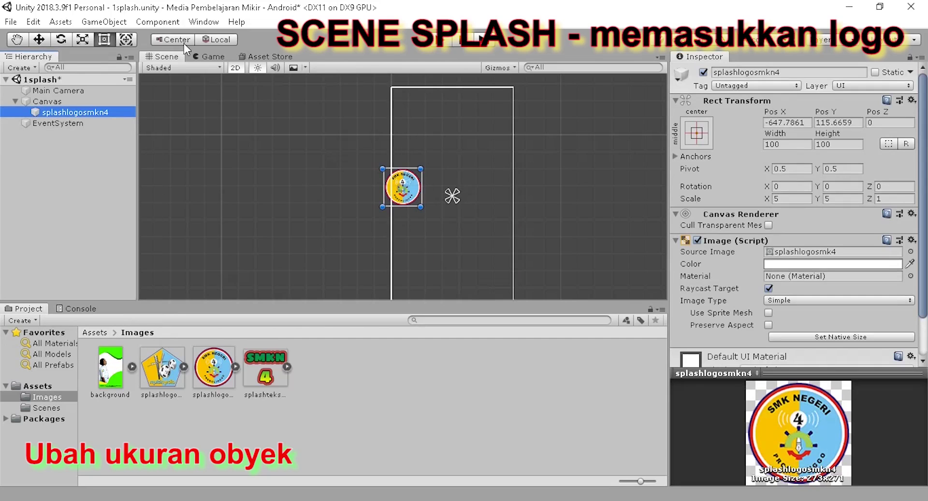
{"action": "left_click", "coordinate": [84, 39]}
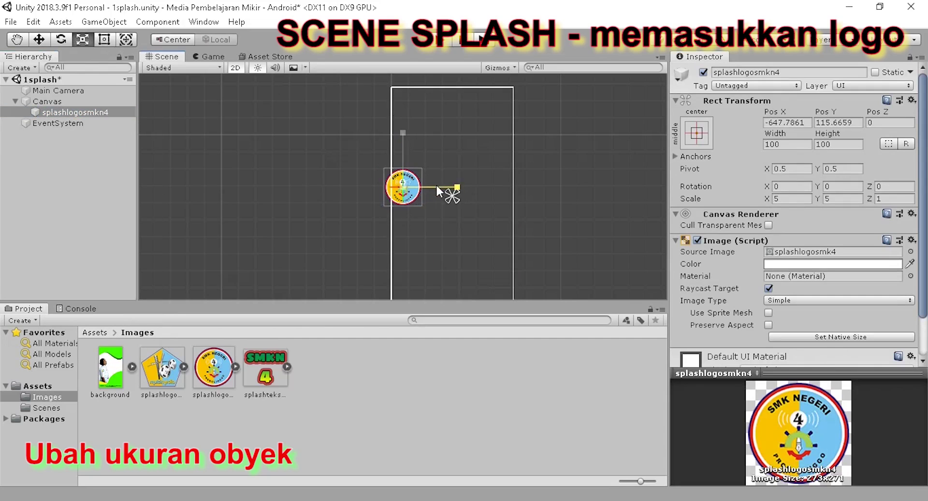
{"action": "left_click_drag", "start_coordinate": [457, 187], "coordinate": [476, 189]}
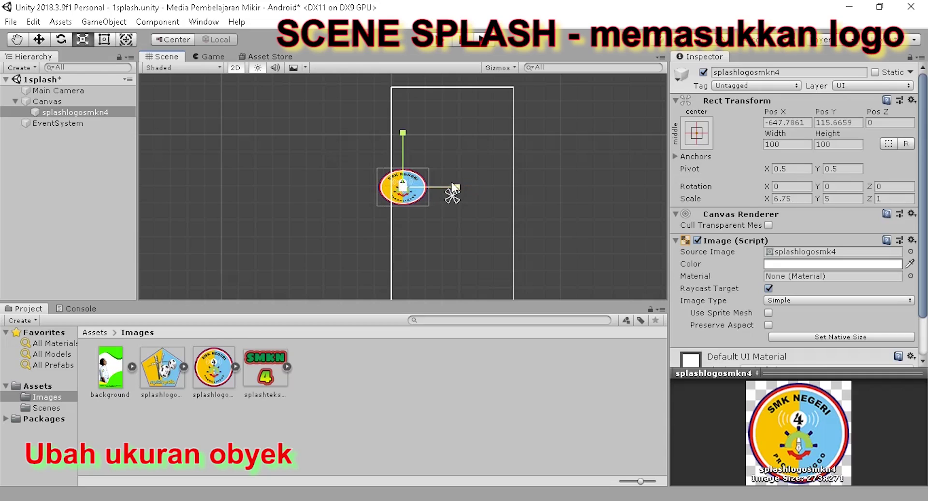
{"action": "left_click", "coordinate": [33, 22]}
{"action": "left_click", "coordinate": [49, 39]}
Move the splashlogosmkn4 logo inside the canvas to about X -309, Y 348
{"action": "left_click", "coordinate": [46, 37]}
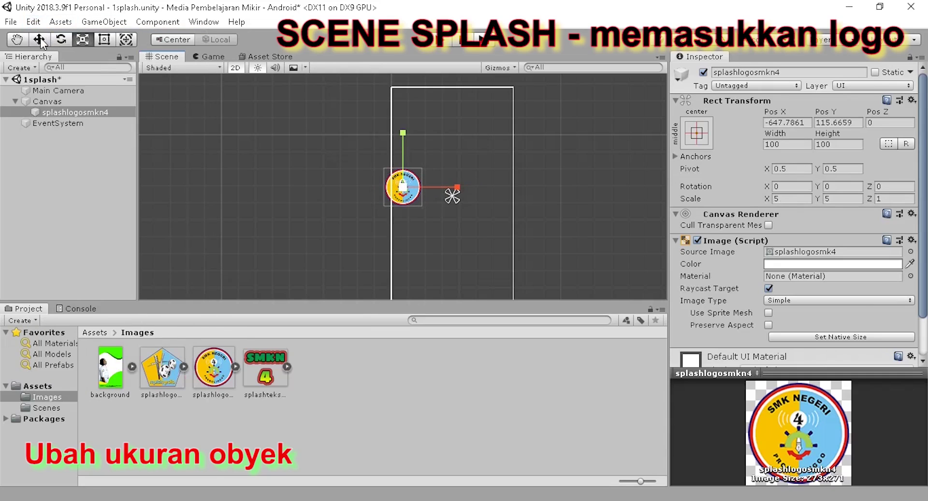
{"action": "left_click_drag", "start_coordinate": [438, 186], "coordinate": [464, 185]}
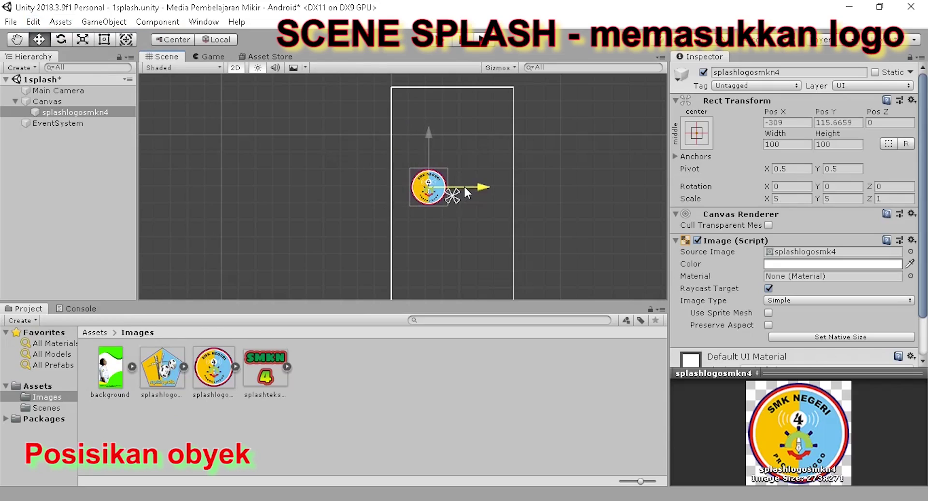
{"action": "left_click_drag", "start_coordinate": [429, 147], "coordinate": [430, 124]}
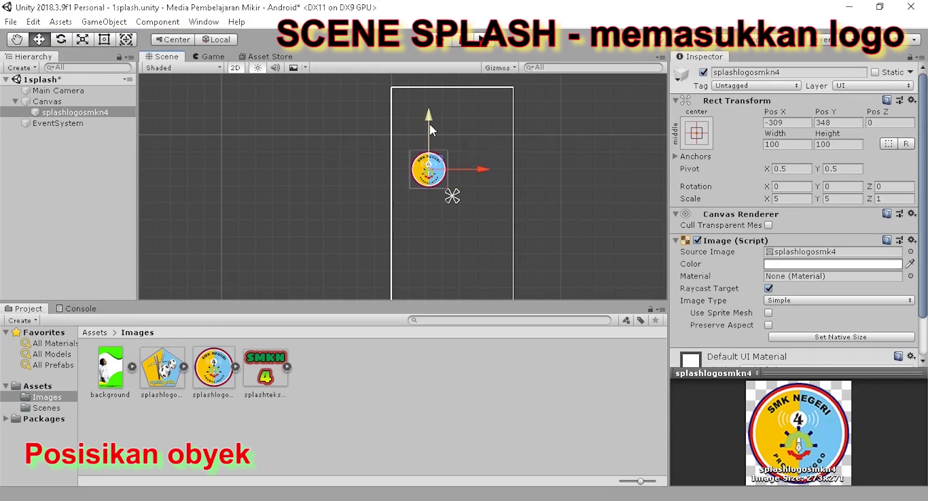
Duplicate the splashlogosmkn4 object and rename the copy splashlogomm
{"action": "right_click", "coordinate": [66, 108]}
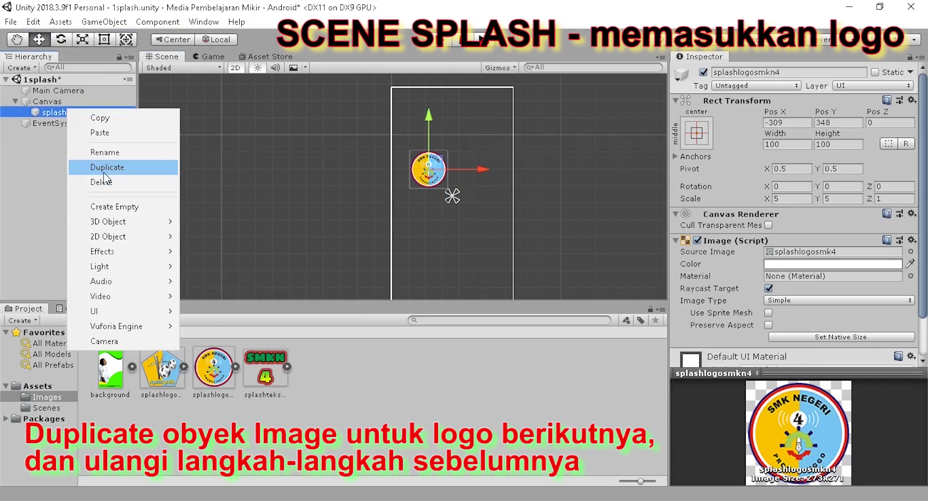
{"action": "left_click", "coordinate": [104, 168]}
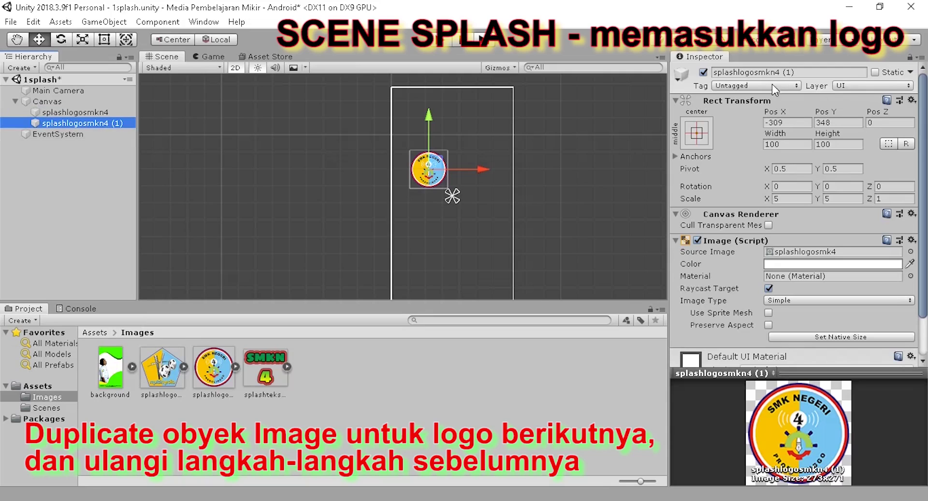
{"action": "left_click_drag", "start_coordinate": [756, 72], "coordinate": [857, 72]}
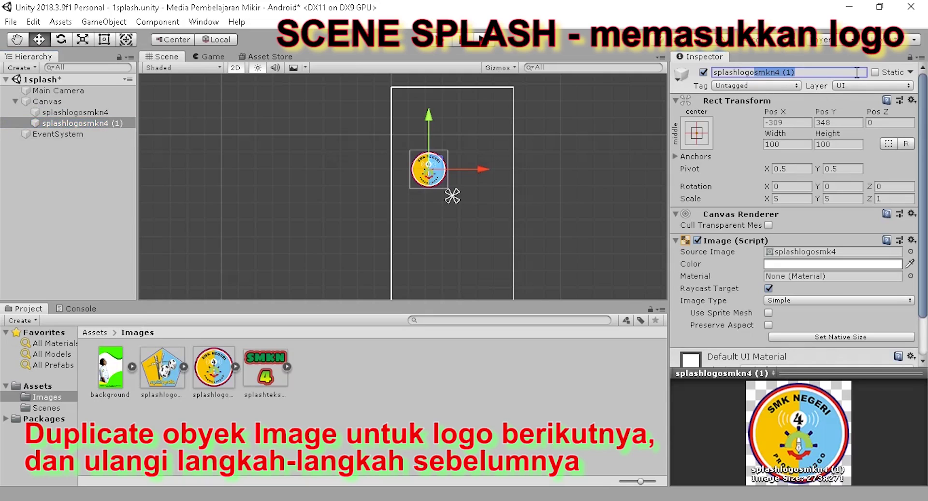
{"action": "type", "text": "mm"}
Assign the splashlogomm picture as the copy's source image and move it beside the first logo, to about X 271
{"action": "left_click_drag", "start_coordinate": [165, 380], "coordinate": [770, 255]}
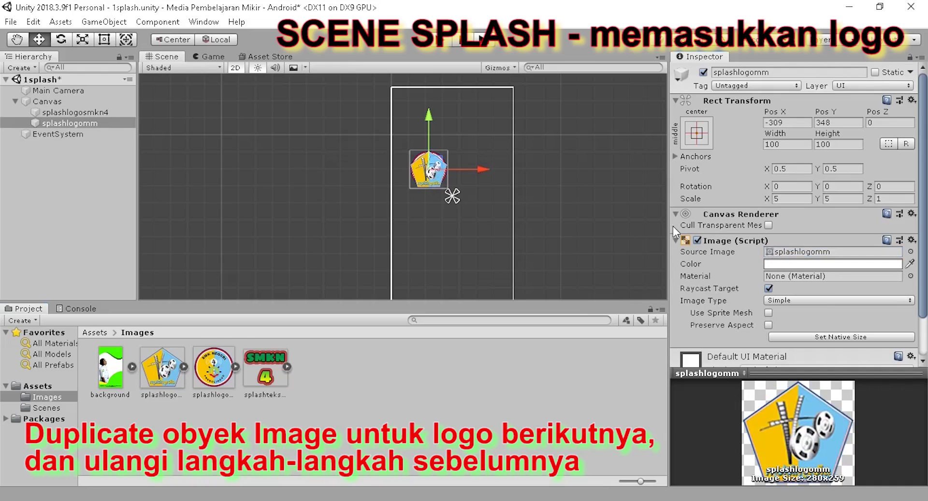
{"action": "left_click_drag", "start_coordinate": [470, 172], "coordinate": [515, 170]}
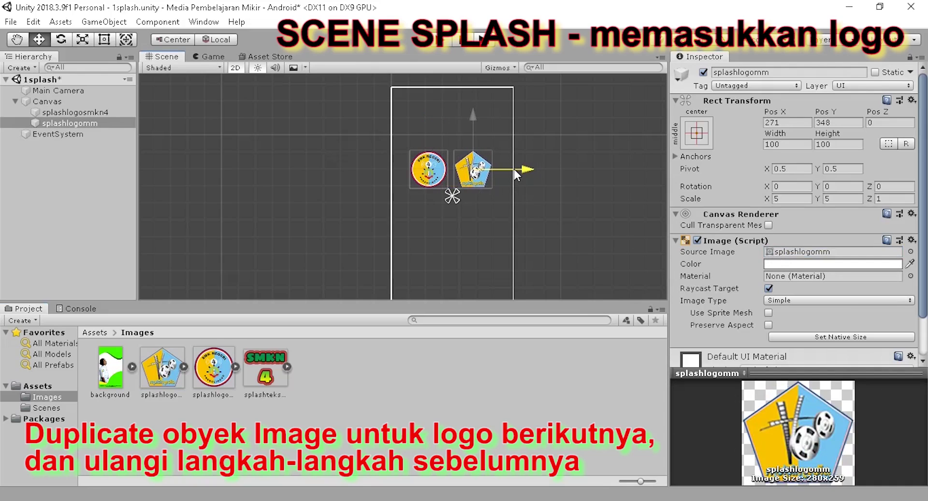
Duplicate the splashlogomm object and rename the copy splashtekssmkn4
{"action": "right_click", "coordinate": [75, 123]}
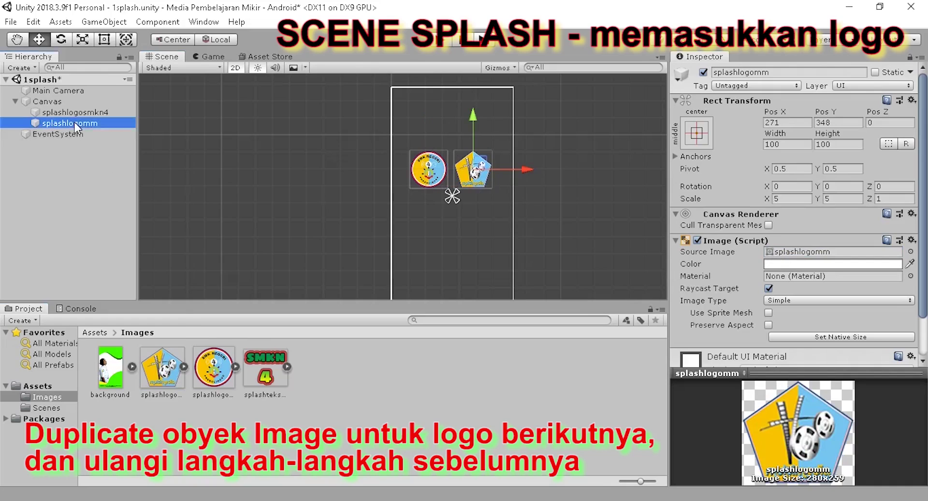
{"action": "left_click", "coordinate": [114, 181]}
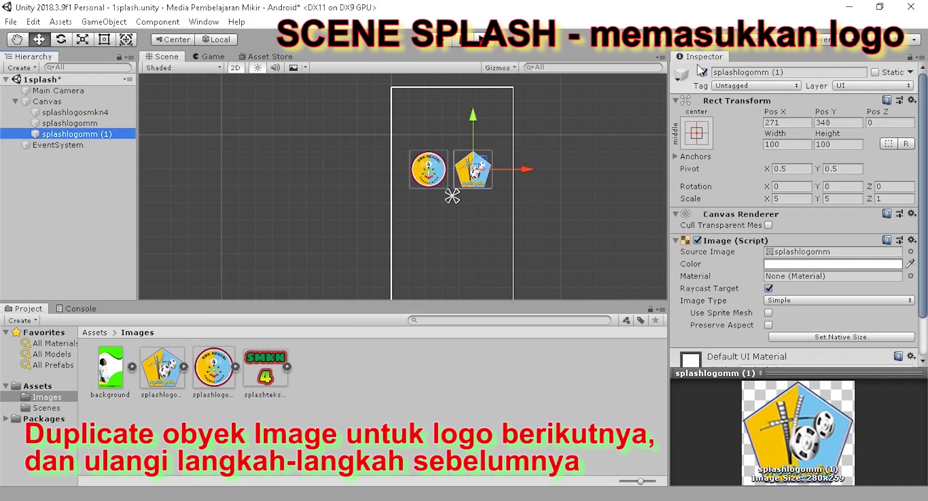
{"action": "left_click_drag", "start_coordinate": [740, 72], "coordinate": [806, 71]}
{"action": "type", "text": "tekssmkn4"}
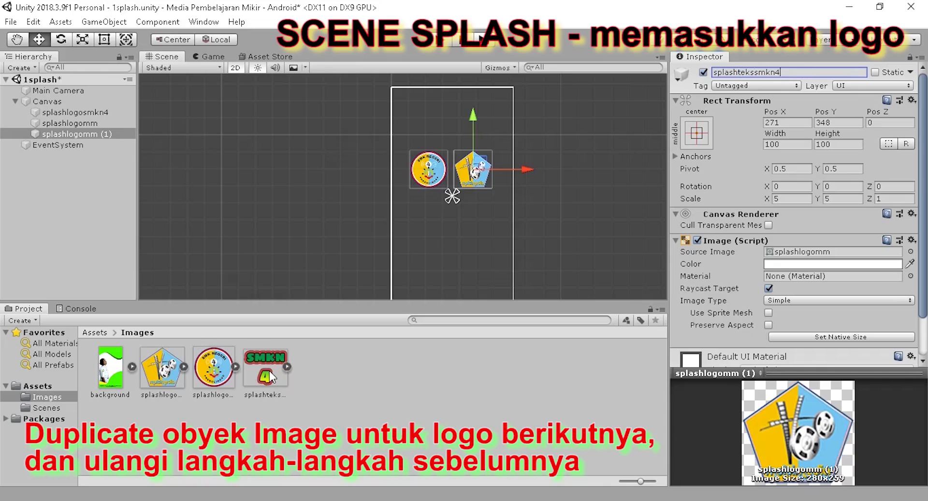
Assign the splashtekssmkn4 picture to the new copy and move it below the two logos, to about X 3, Y -857
{"action": "left_click_drag", "start_coordinate": [271, 377], "coordinate": [803, 254]}
{"action": "left_click_drag", "start_coordinate": [471, 132], "coordinate": [470, 224]}
{"action": "left_click_drag", "start_coordinate": [490, 257], "coordinate": [477, 260]}
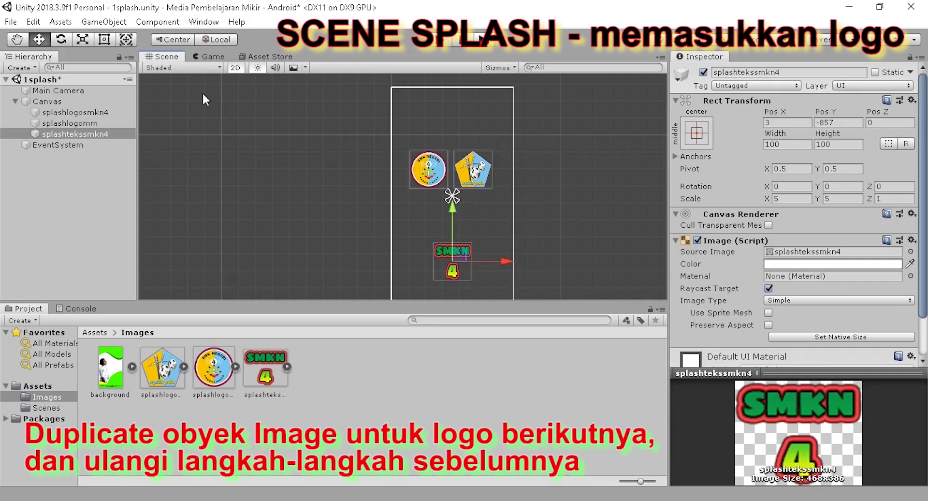
Change the Main Camera's background colour to black (000000) and check the splash screen in the Game view
{"action": "left_click", "coordinate": [211, 60]}
{"action": "left_click", "coordinate": [167, 57]}
{"action": "left_click", "coordinate": [219, 56]}
{"action": "left_click", "coordinate": [180, 58]}
{"action": "left_click", "coordinate": [59, 91]}
{"action": "left_click", "coordinate": [804, 175]}
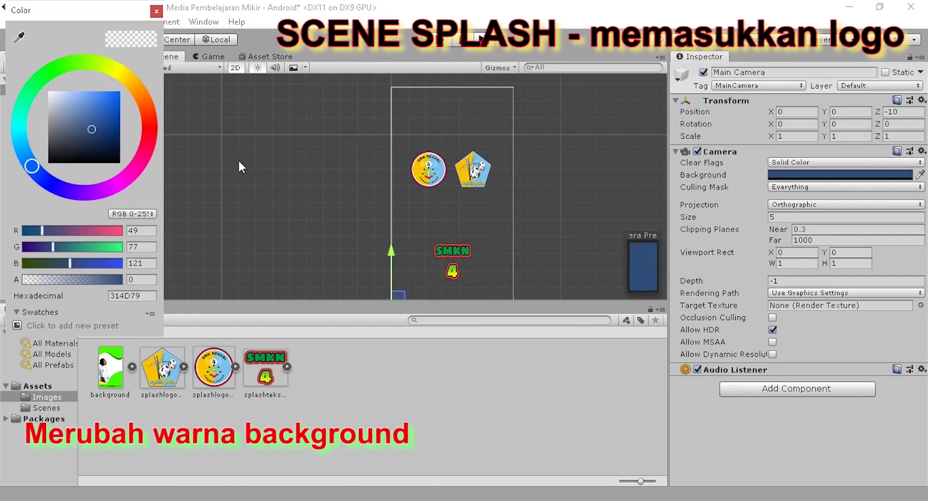
{"action": "left_click_drag", "start_coordinate": [91, 127], "coordinate": [42, 167]}
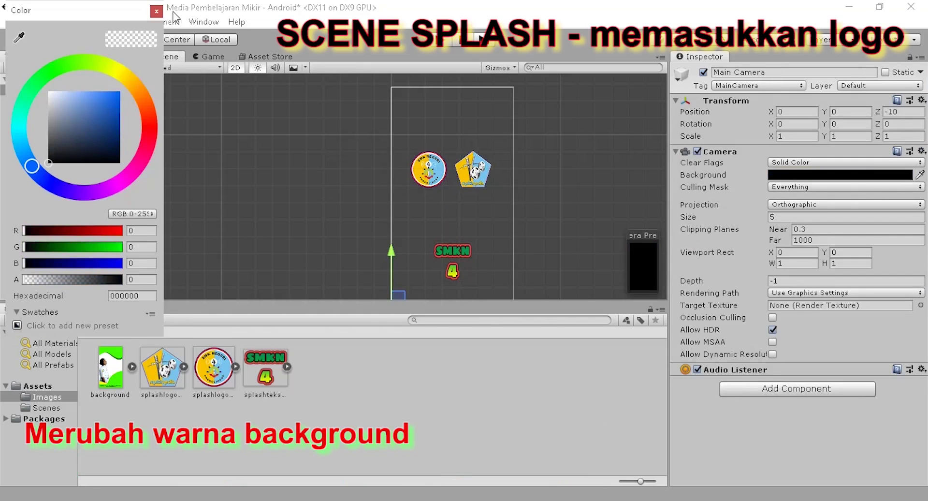
{"action": "left_click", "coordinate": [156, 10]}
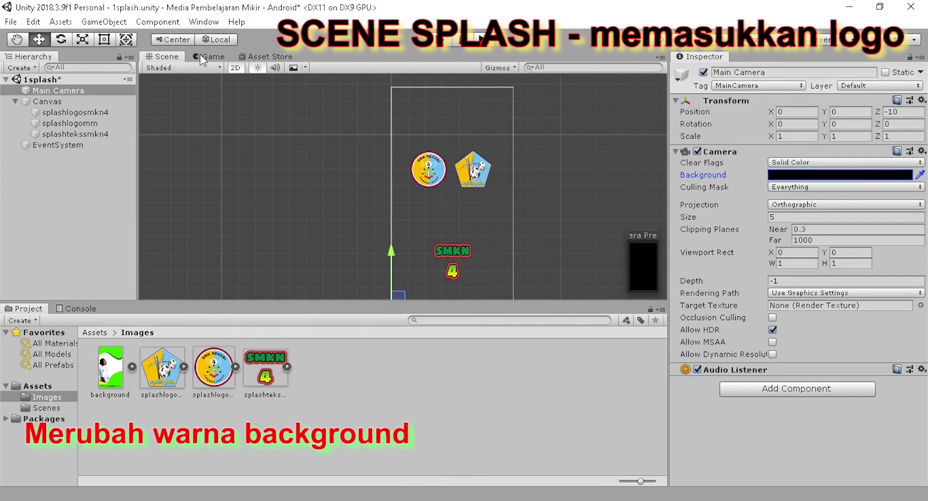
{"action": "left_click", "coordinate": [200, 59]}
{"action": "left_click", "coordinate": [168, 57]}
Save the 1splash scene and open the project's Scenes folder
{"action": "right_click", "coordinate": [41, 82]}
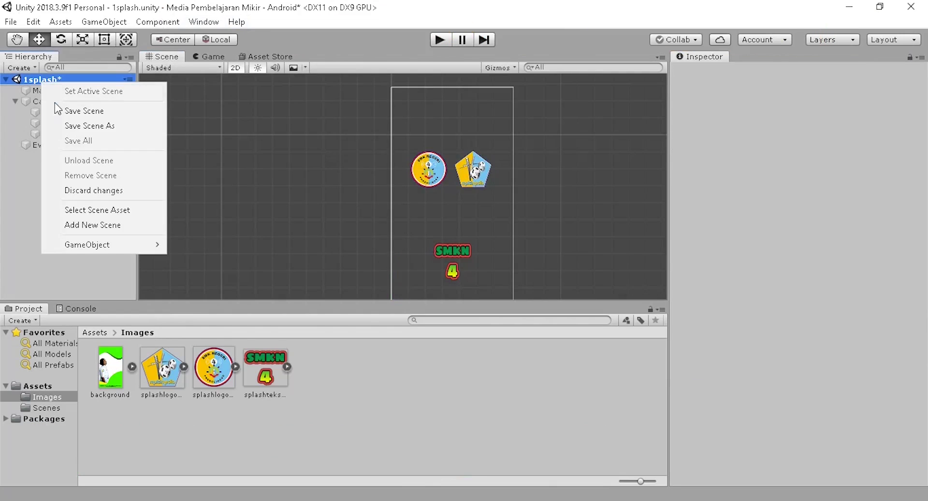
{"action": "left_click", "coordinate": [80, 110]}
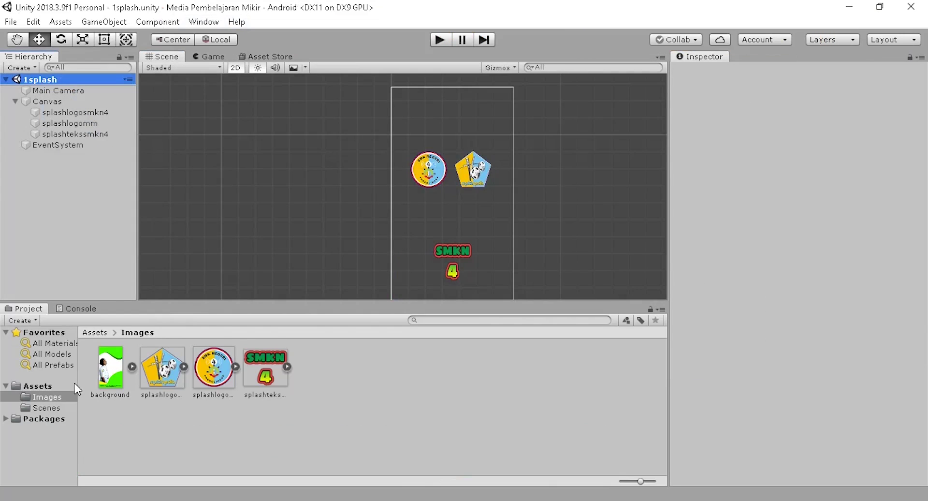
{"action": "left_click", "coordinate": [47, 408]}
Open the Animation window for the splash objects, widen it to show its timeline and move it aside
{"action": "left_click", "coordinate": [48, 101]}
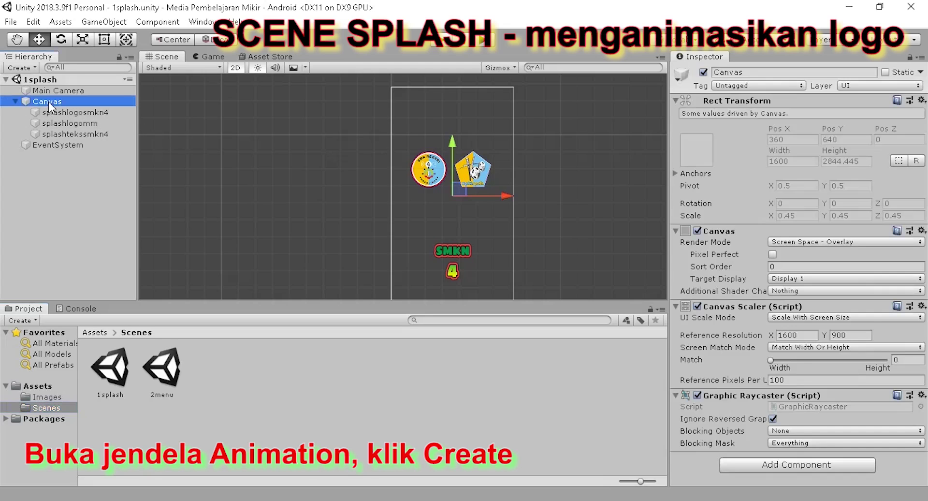
{"action": "left_click", "coordinate": [202, 22]}
{"action": "mouse_move", "coordinate": [300, 199]}
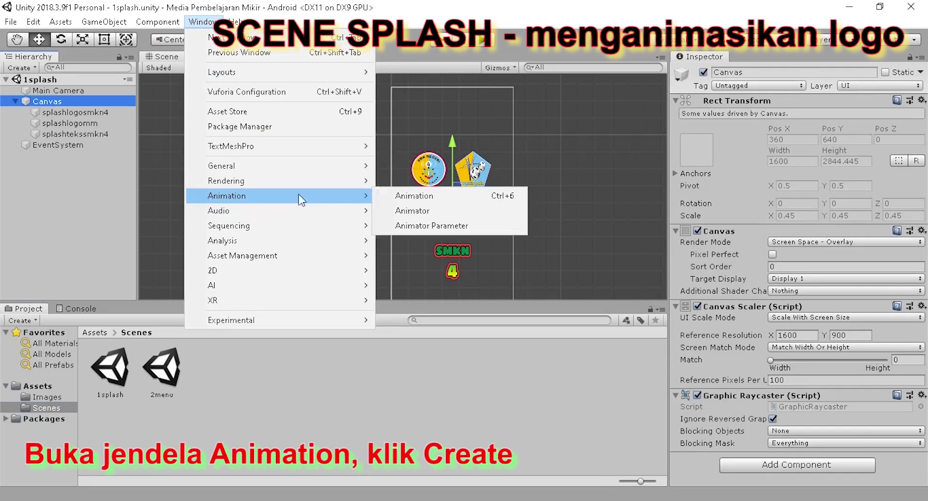
{"action": "left_click", "coordinate": [401, 196]}
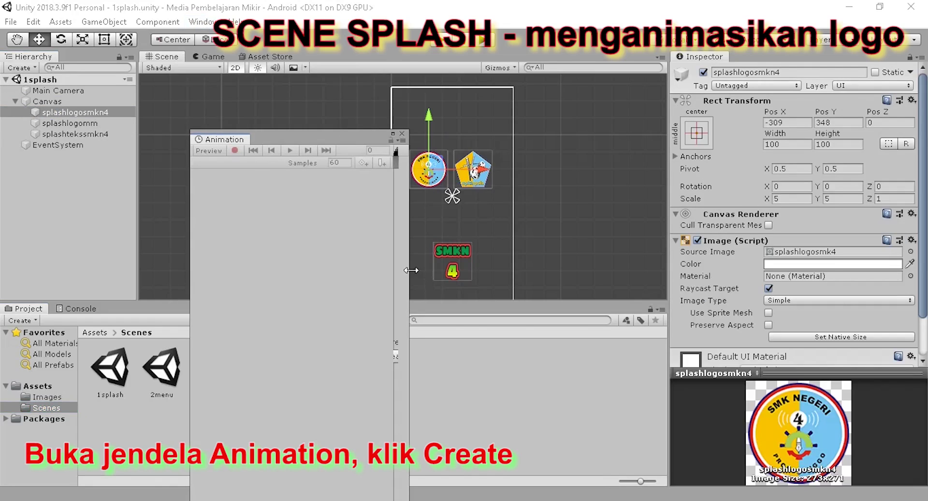
{"action": "left_click_drag", "start_coordinate": [411, 269], "coordinate": [623, 249]}
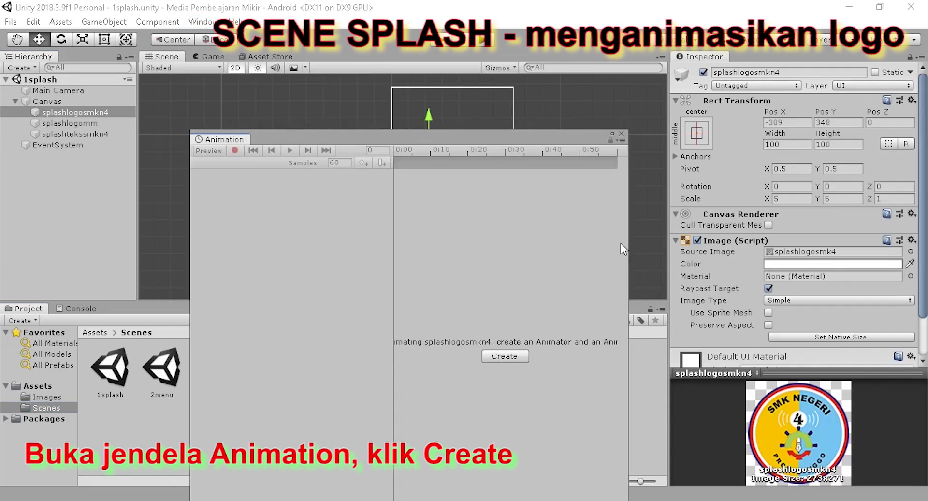
{"action": "left_click_drag", "start_coordinate": [391, 141], "coordinate": [312, 130]}
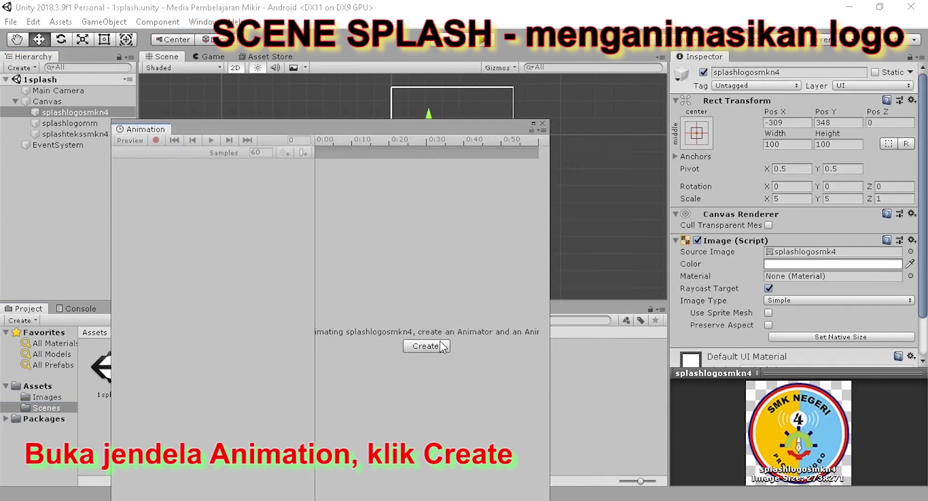
{"action": "left_click", "coordinate": [426, 347]}
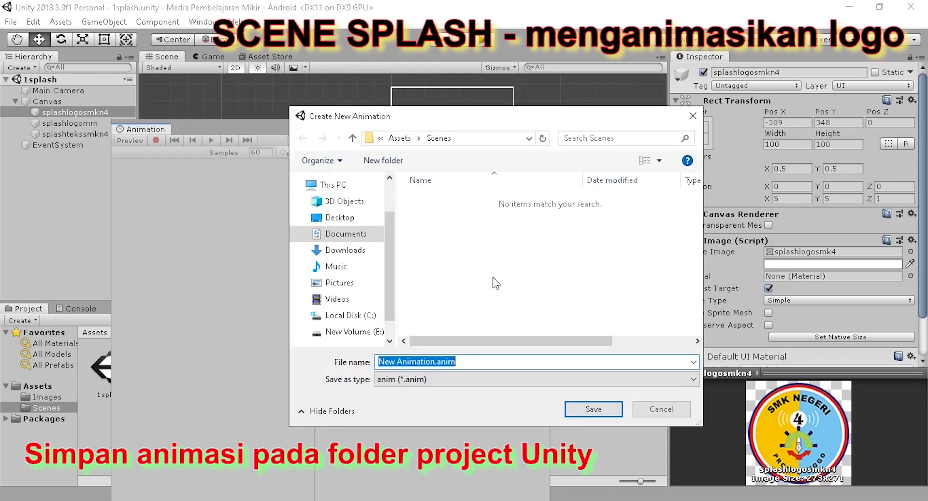
{"action": "left_click", "coordinate": [662, 409]}
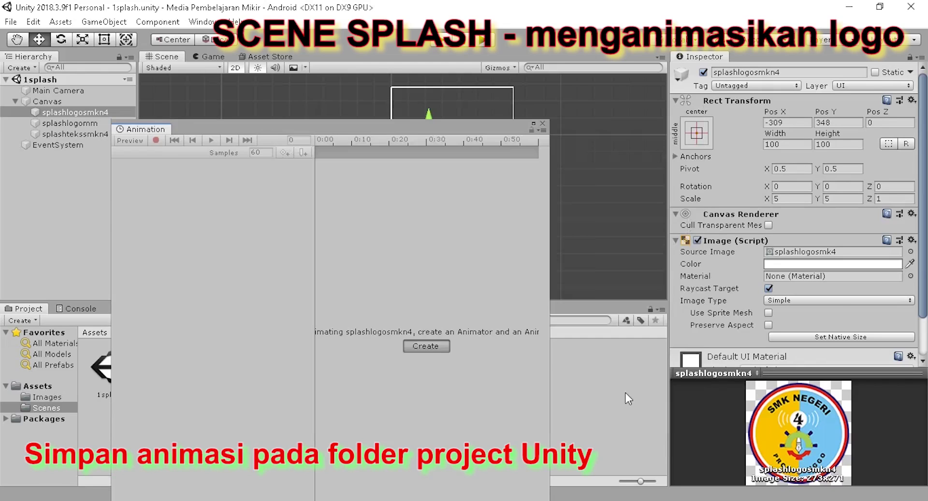
Start a new animation clip for the Canvas and create and open an Animations folder inside Assets
{"action": "left_click", "coordinate": [50, 102]}
{"action": "left_click", "coordinate": [410, 345]}
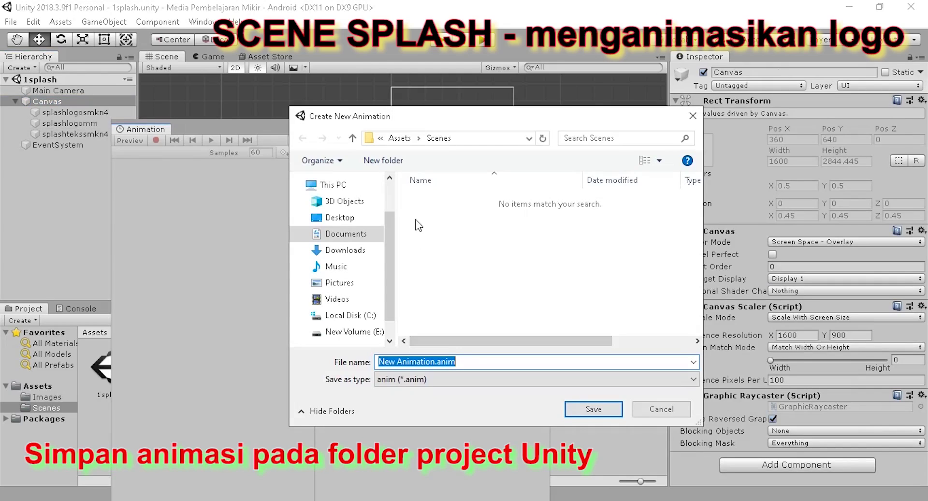
{"action": "left_click", "coordinate": [401, 139]}
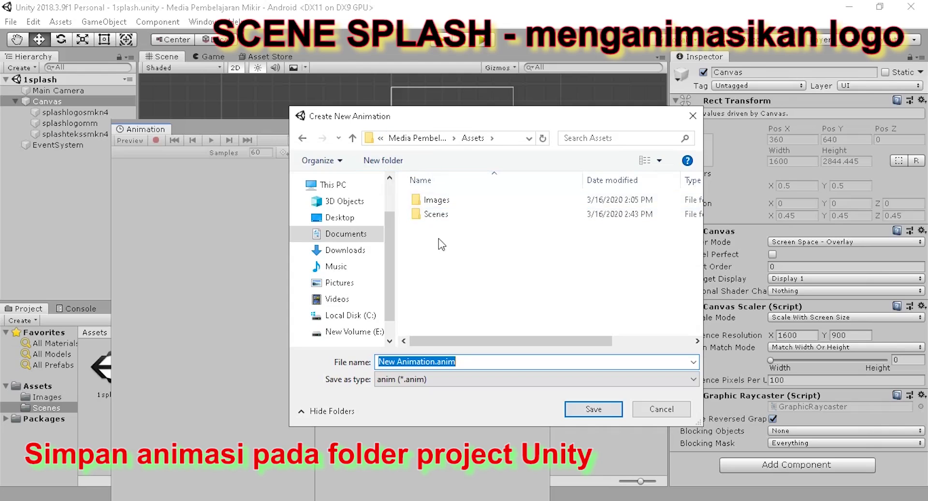
{"action": "left_click", "coordinate": [384, 160]}
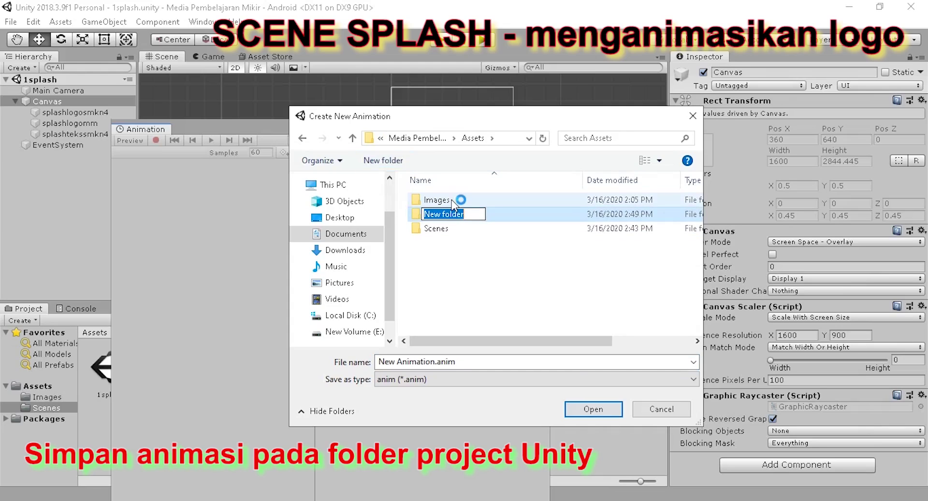
{"action": "type", "text": "Animations"}
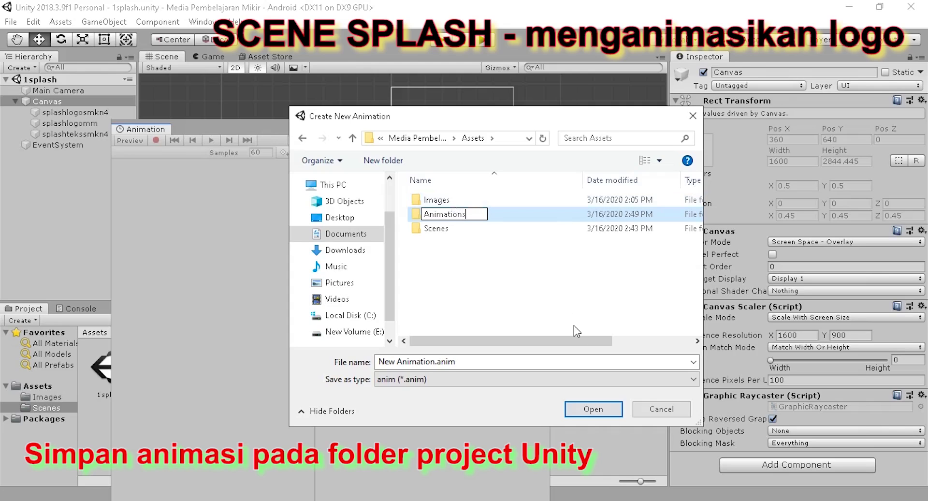
{"action": "key", "text": "Return"}
{"action": "double_click", "coordinate": [435, 200]}
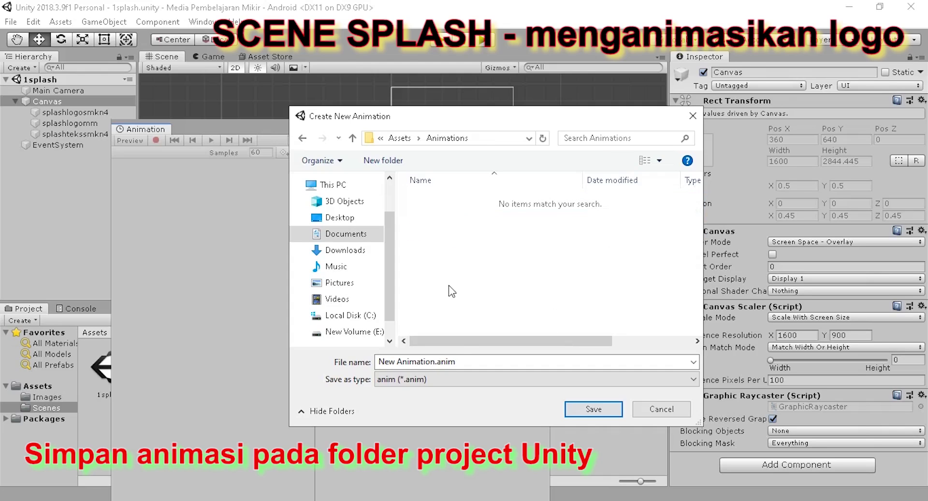
Save the Canvas animation clip as splash.anim in the Animations folder
{"action": "triple_click", "coordinate": [443, 358]}
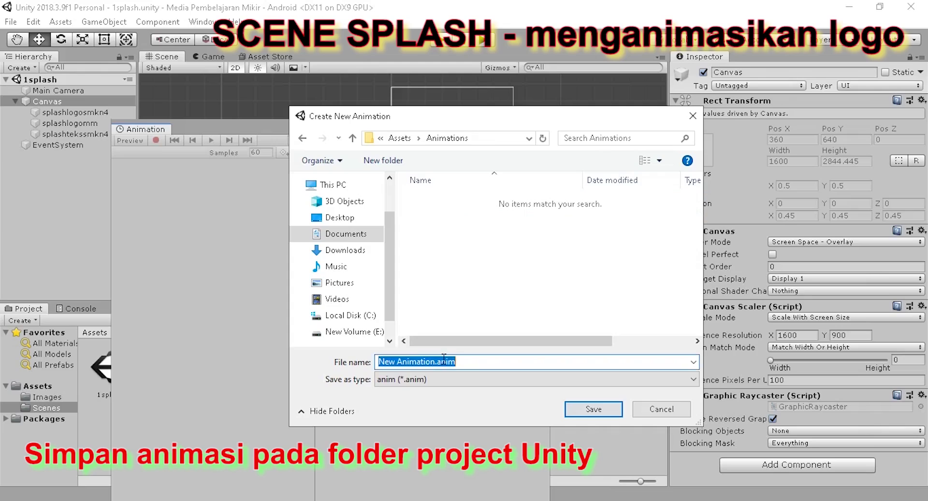
{"action": "left_click", "coordinate": [443, 361]}
{"action": "left_click_drag", "start_coordinate": [436, 361], "coordinate": [341, 366]}
{"action": "type", "text": "splash"}
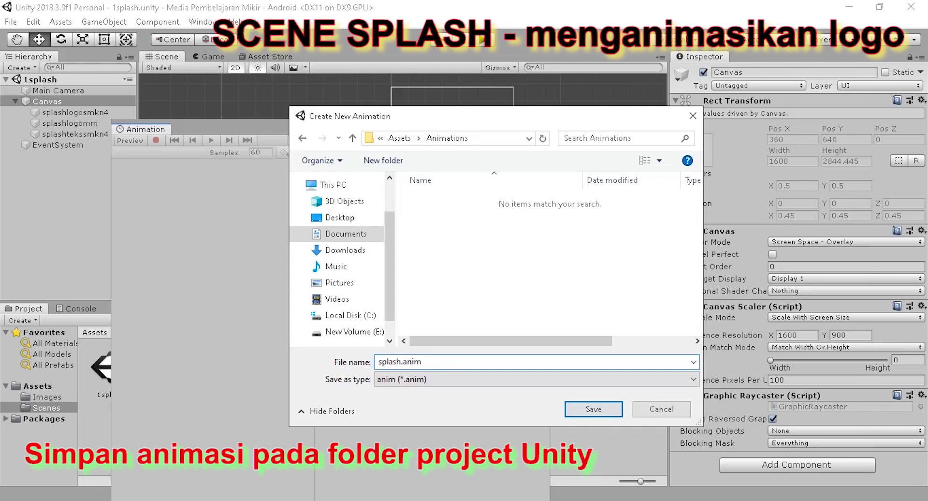
{"action": "left_click", "coordinate": [600, 411]}
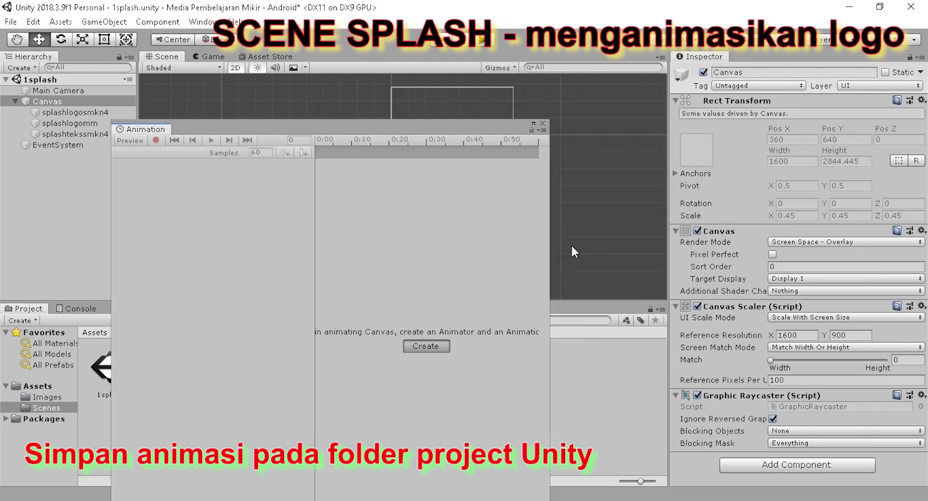
Start recording and key the splashlogosmkn4 image colour at frame 0 with alpha 0
{"action": "left_click", "coordinate": [72, 110]}
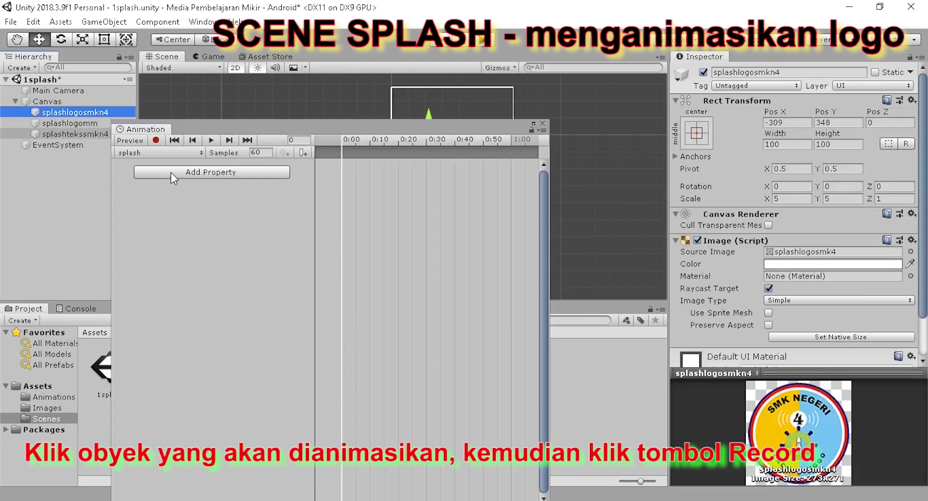
{"action": "left_click", "coordinate": [156, 140]}
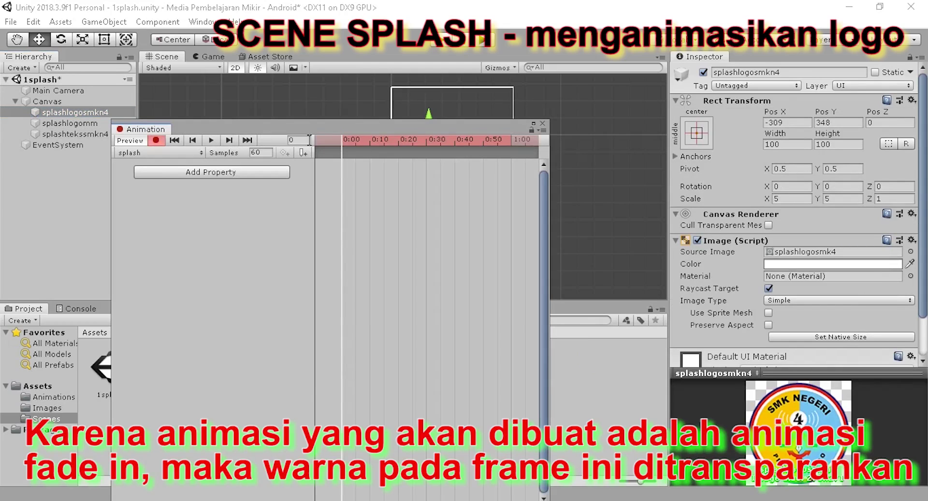
{"action": "left_click", "coordinate": [806, 263]}
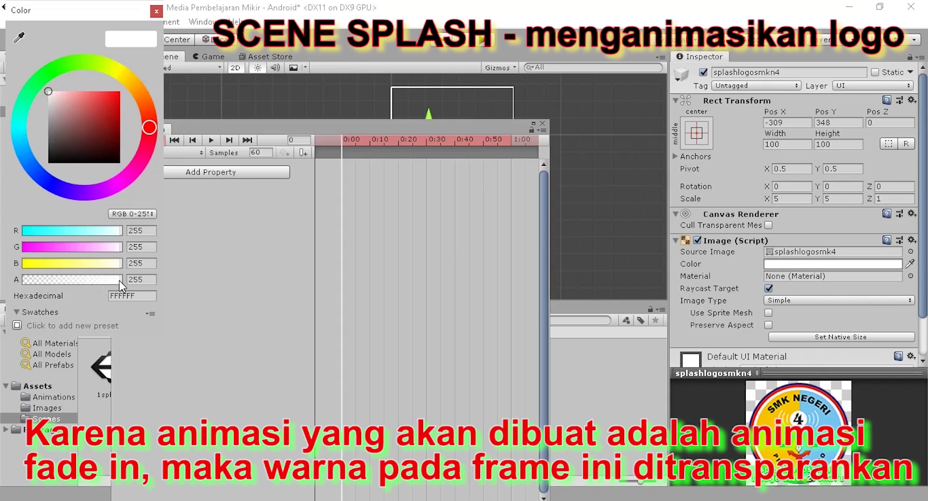
{"action": "left_click_drag", "start_coordinate": [119, 280], "coordinate": [6, 284]}
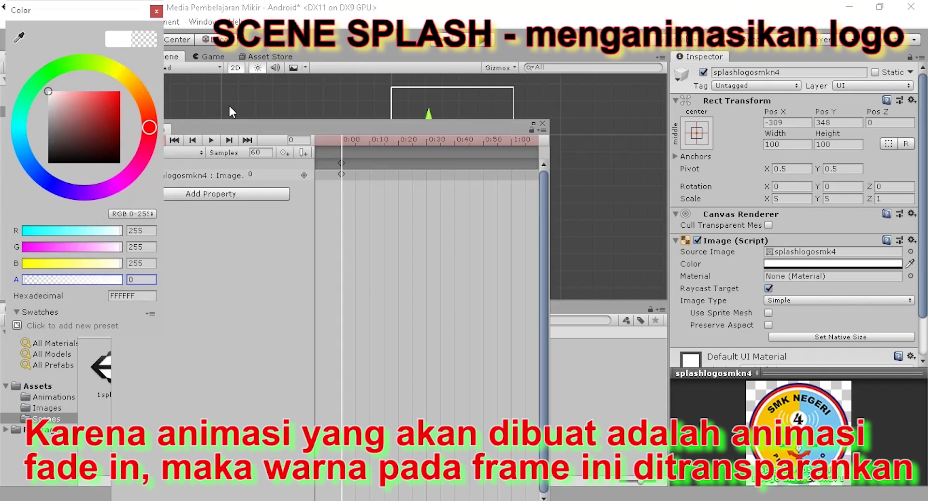
{"action": "left_click", "coordinate": [157, 11]}
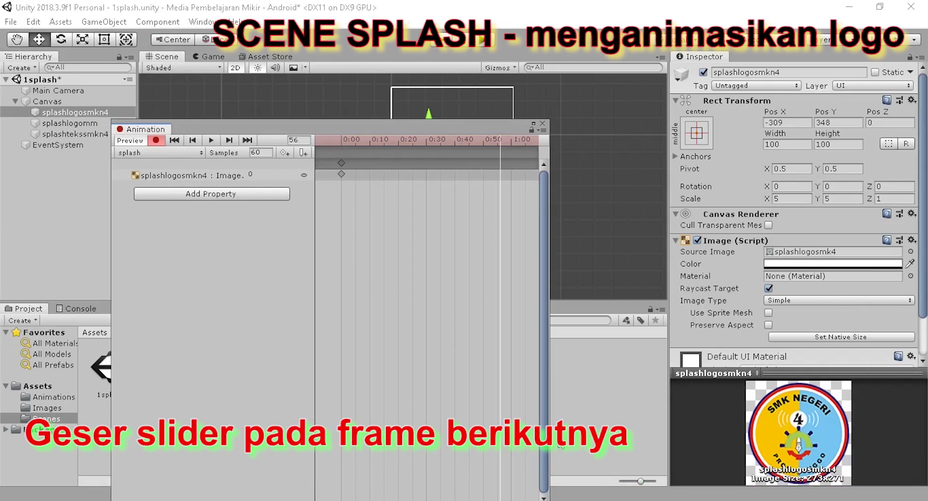
Widen the timeline and key the splashlogosmkn4 image colour at frame 79 with alpha 255
{"action": "left_click_drag", "start_coordinate": [550, 430], "coordinate": [784, 425]}
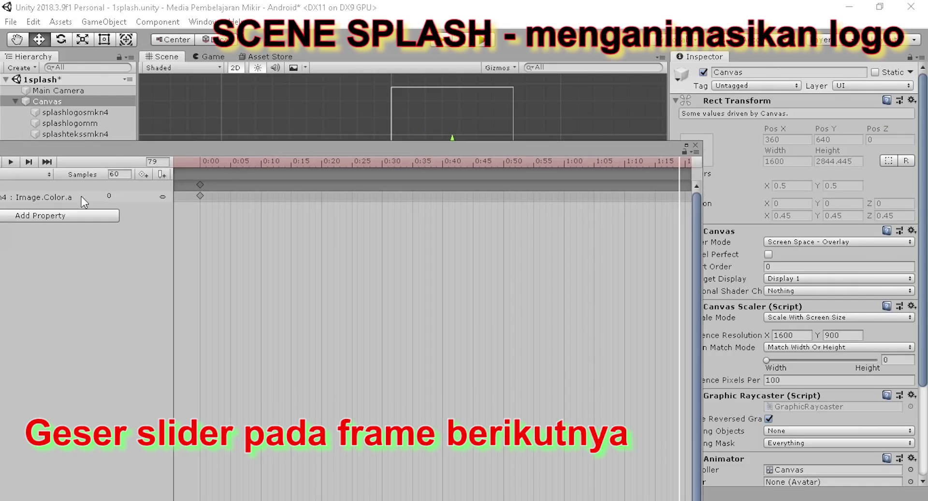
{"action": "left_click", "coordinate": [59, 198]}
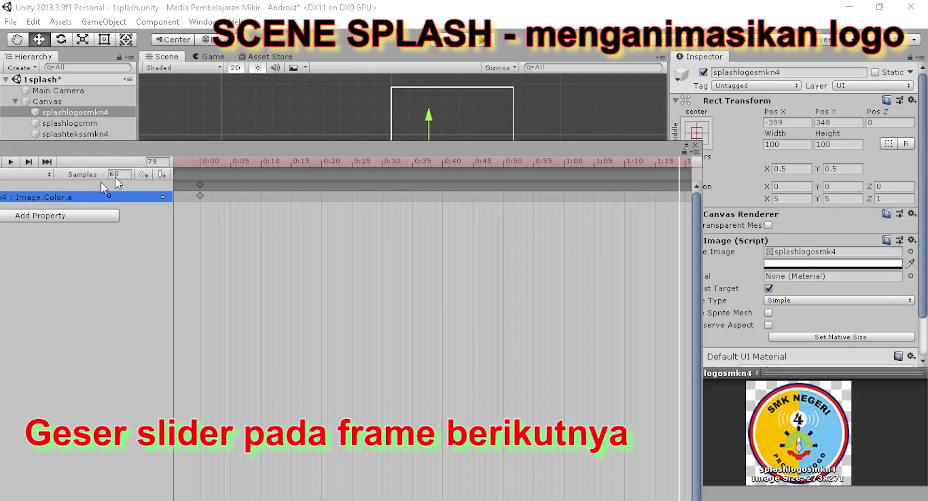
{"action": "left_click", "coordinate": [831, 266]}
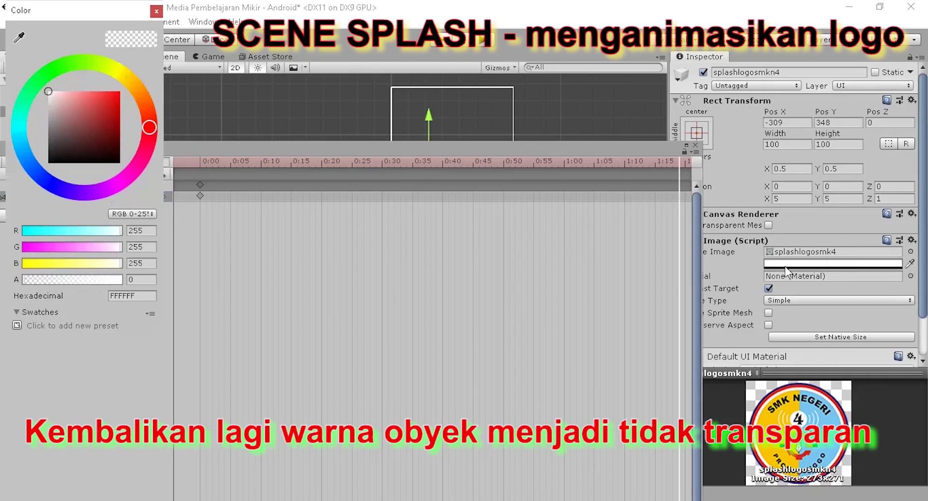
{"action": "left_click_drag", "start_coordinate": [50, 280], "coordinate": [159, 279]}
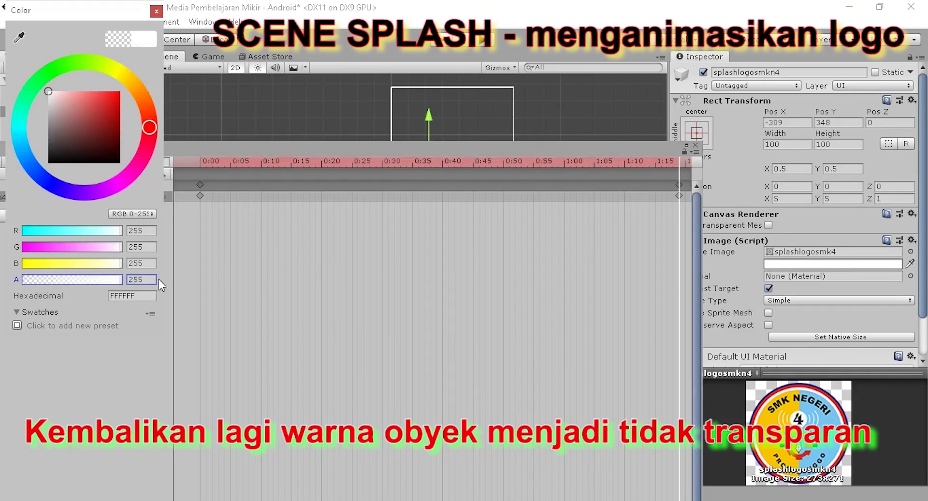
{"action": "left_click", "coordinate": [156, 10]}
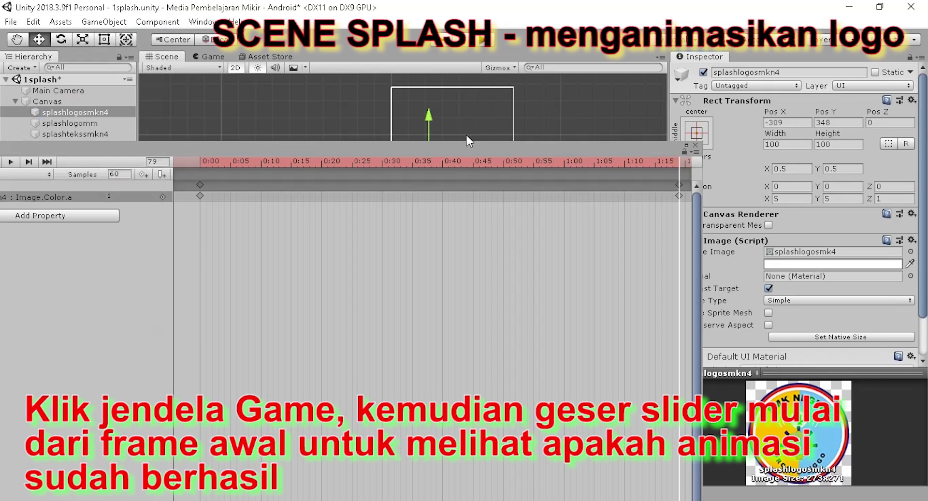
Scrub through the animation in the Game view to check the splashlogosmkn4 fade-in, and save the scene
{"action": "left_click_drag", "start_coordinate": [478, 148], "coordinate": [520, 246]}
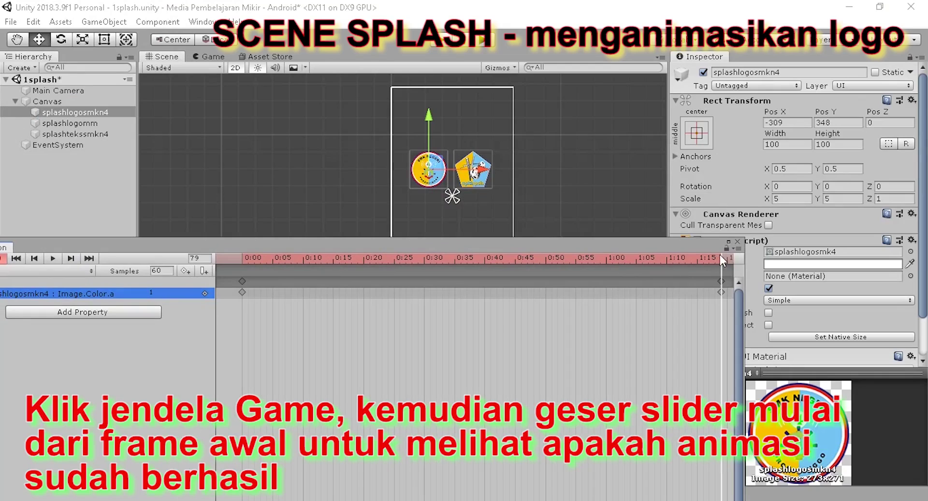
{"action": "left_click", "coordinate": [251, 260]}
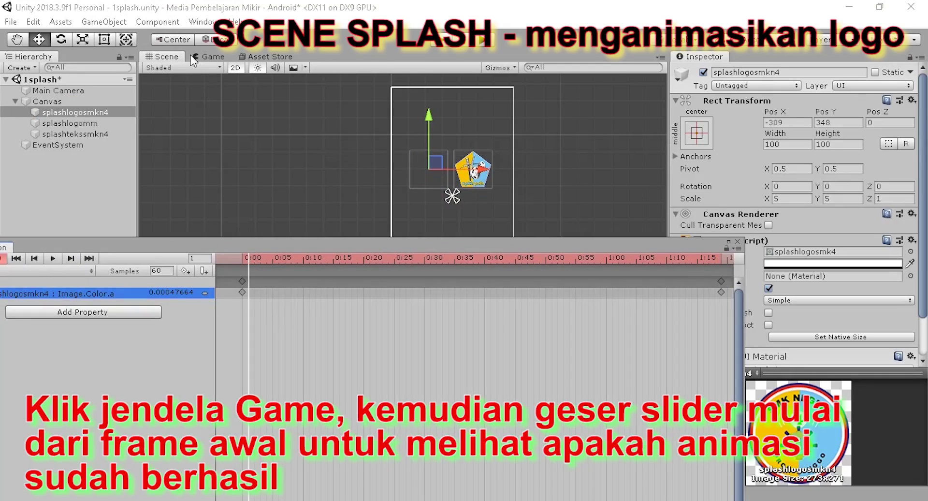
{"action": "left_click", "coordinate": [208, 56]}
{"action": "left_click_drag", "start_coordinate": [245, 256], "coordinate": [718, 278]}
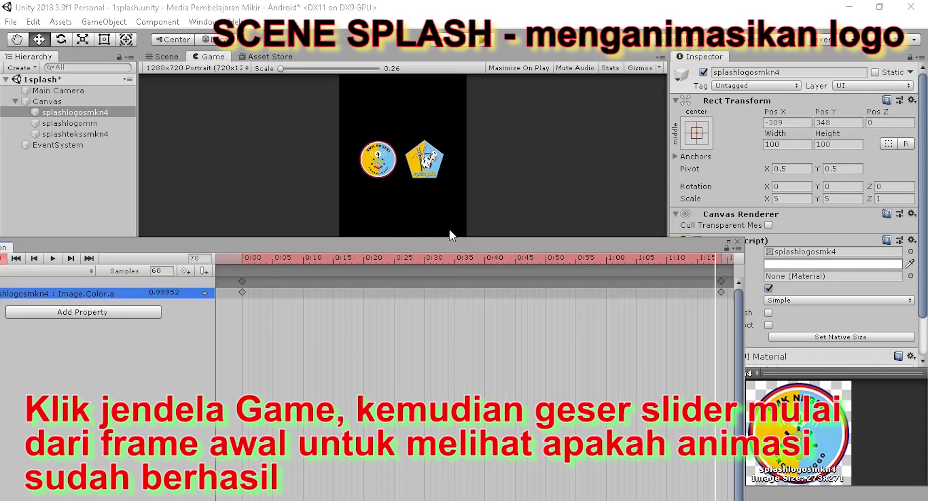
{"action": "key", "text": "ctrl+s"}
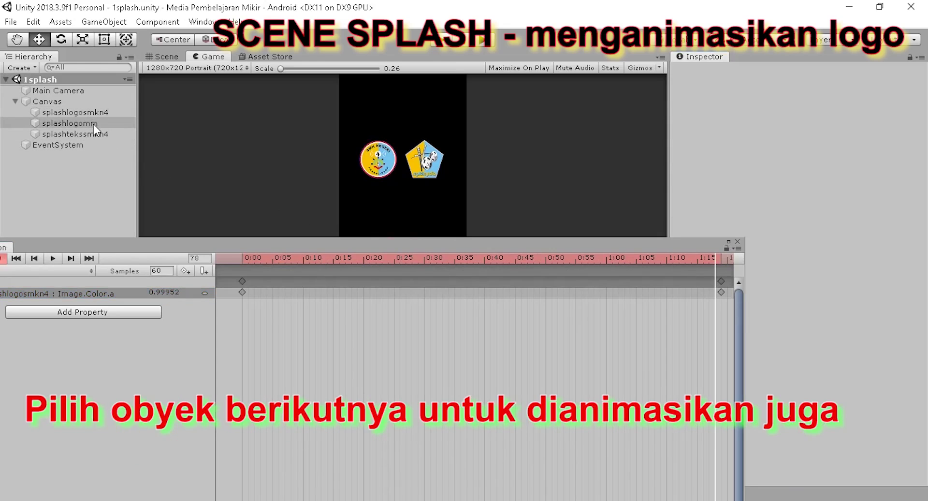
Return to frame 0 and key the splashlogomm image colour there with alpha 0
{"action": "left_click", "coordinate": [66, 125]}
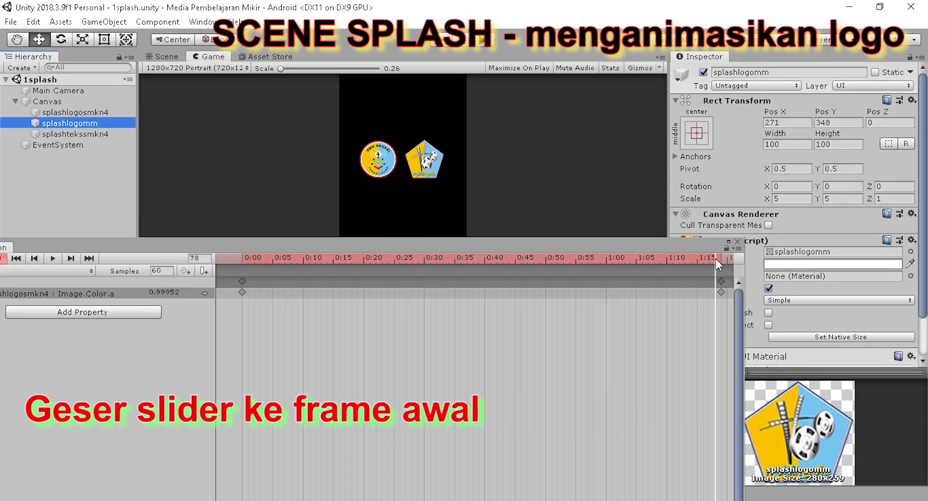
{"action": "left_click_drag", "start_coordinate": [716, 259], "coordinate": [234, 257]}
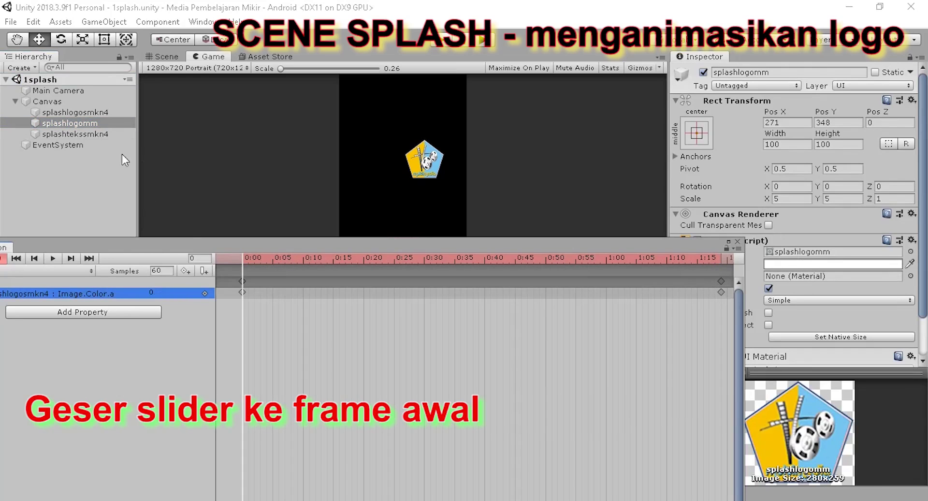
{"action": "left_click", "coordinate": [77, 124]}
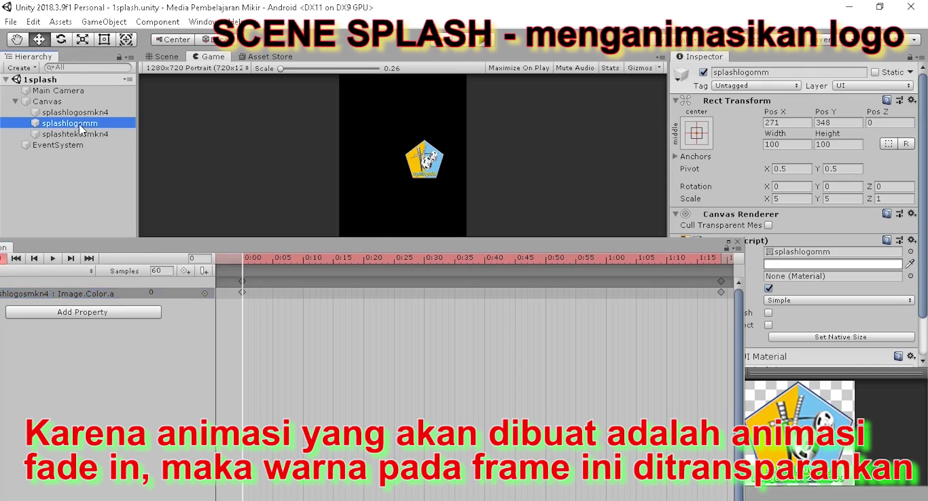
{"action": "left_click", "coordinate": [804, 264]}
{"action": "left_click_drag", "start_coordinate": [149, 279], "coordinate": [22, 276]}
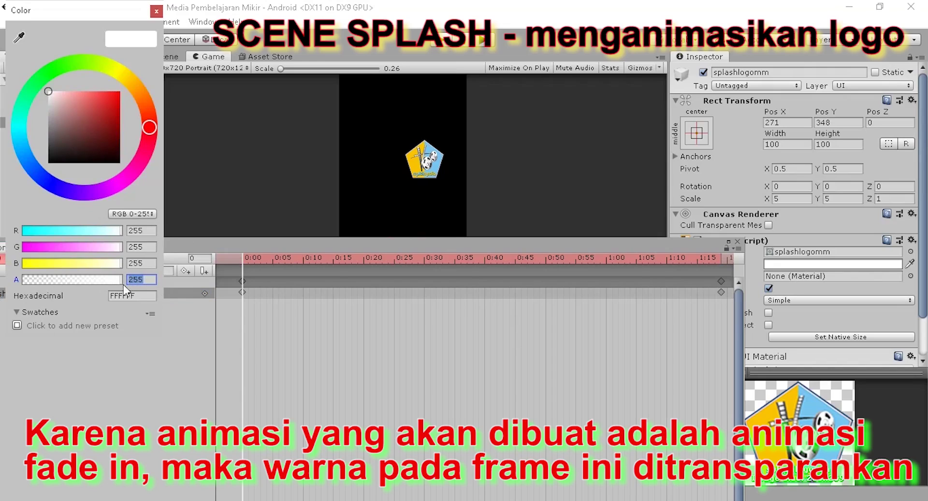
{"action": "left_click_drag", "start_coordinate": [121, 280], "coordinate": [9, 283]}
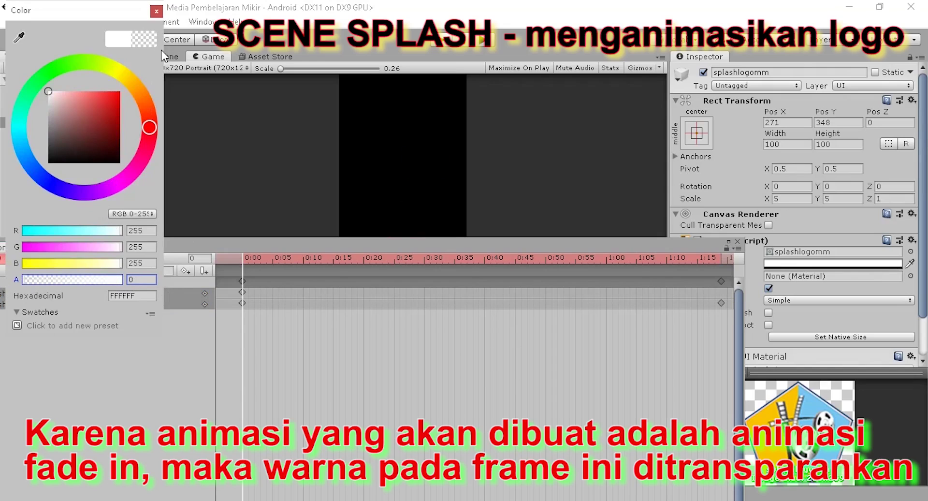
{"action": "left_click", "coordinate": [156, 11]}
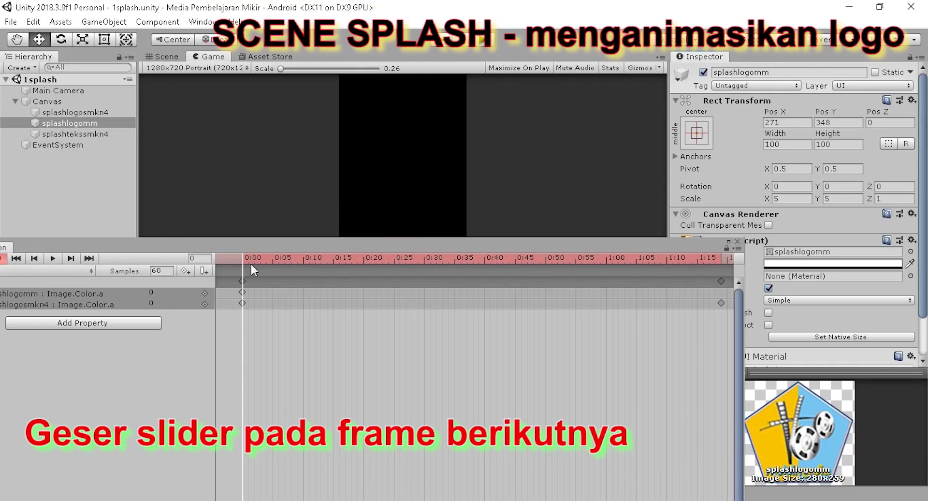
Move to frame 79 and key the splashlogomm image colour there with alpha 255
{"action": "left_click_drag", "start_coordinate": [245, 256], "coordinate": [721, 272]}
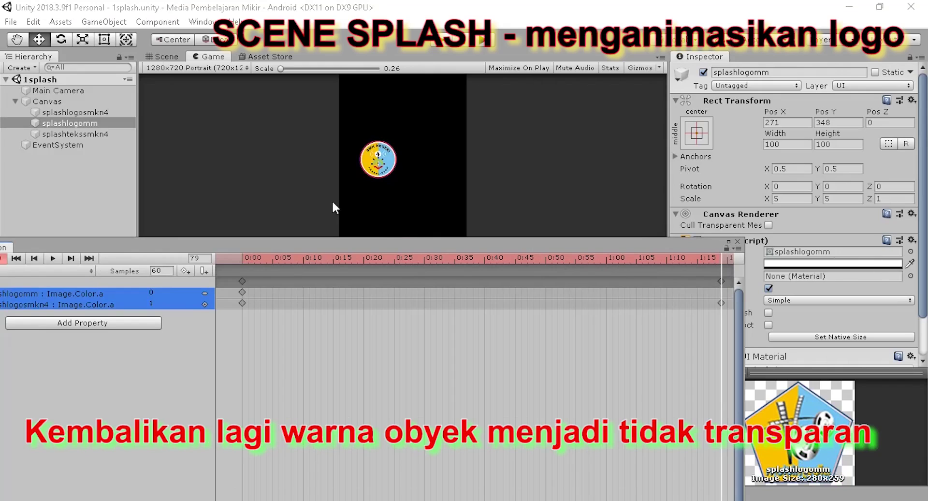
{"action": "left_click", "coordinate": [817, 264]}
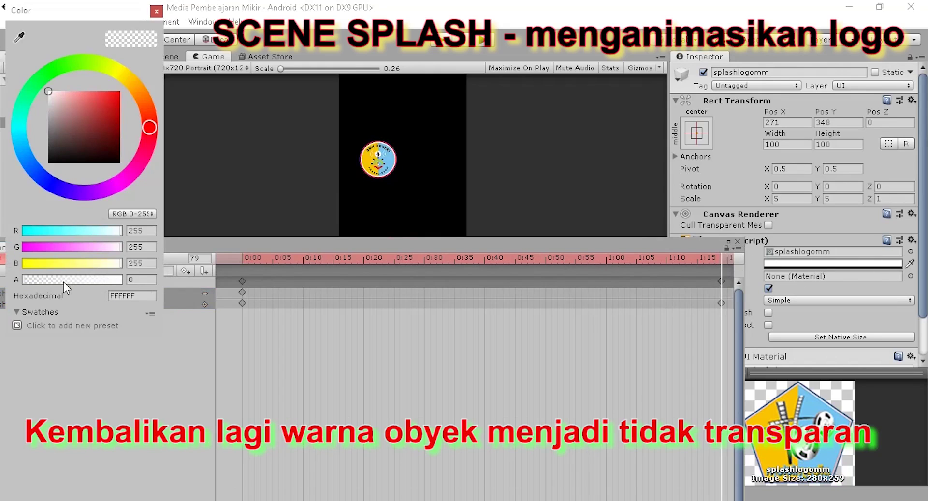
{"action": "left_click_drag", "start_coordinate": [63, 281], "coordinate": [263, 284]}
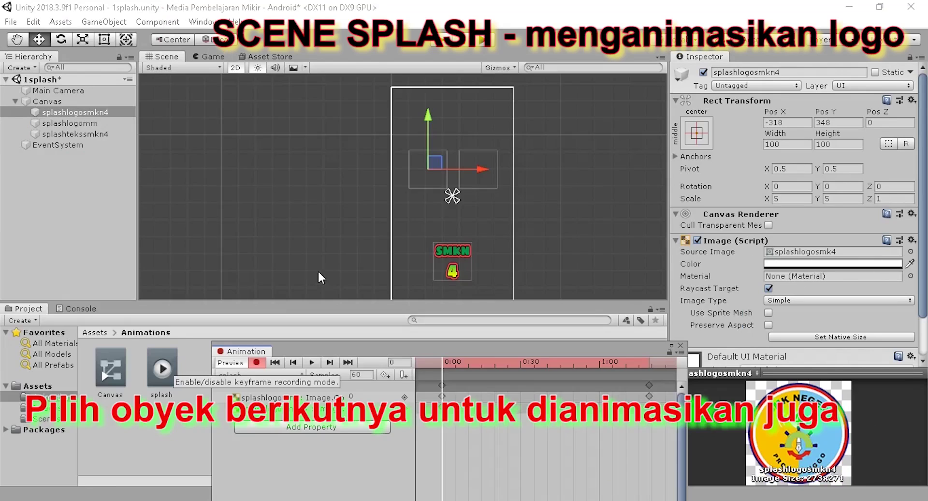
Key splashtekssmkn4 at frame 0 below the canvas, at about Pos Y -1733
{"action": "left_click", "coordinate": [74, 134]}
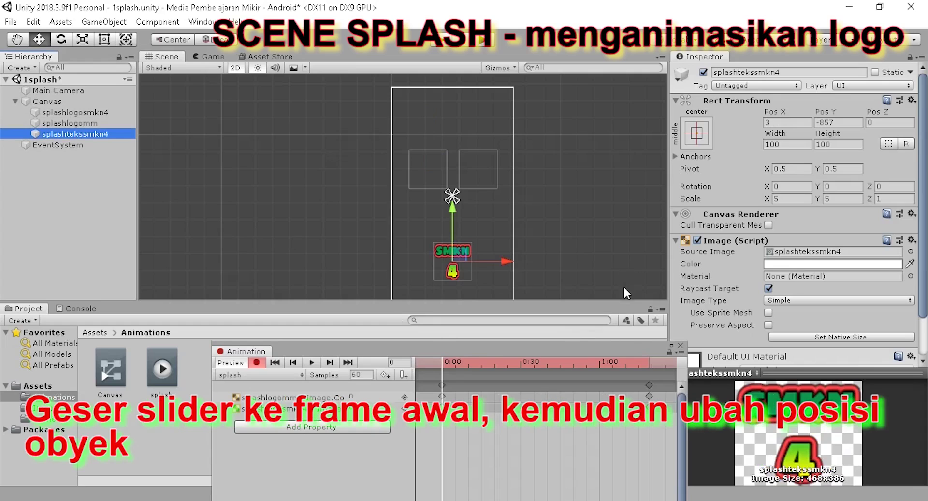
{"action": "scroll", "coordinate": [578, 230], "scroll_direction": "down", "scroll_amount": 3}
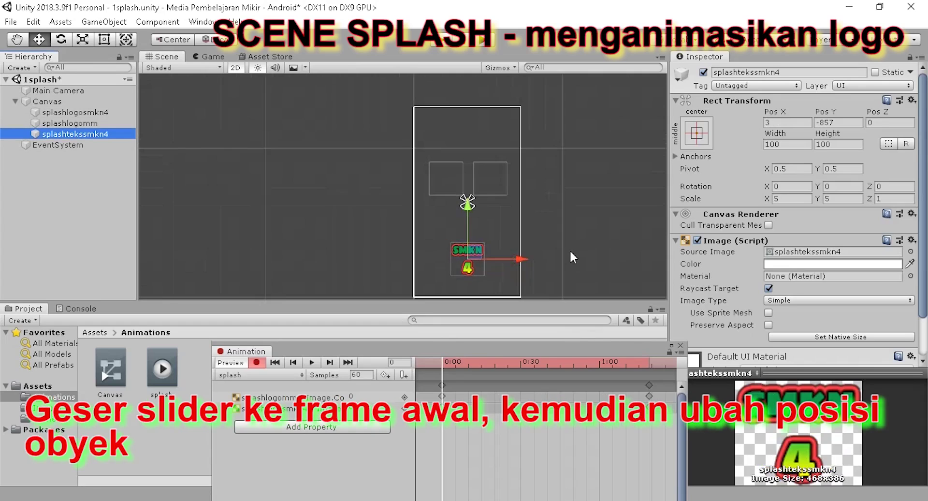
{"action": "middle_click_drag", "start_coordinate": [569, 260], "coordinate": [567, 191]}
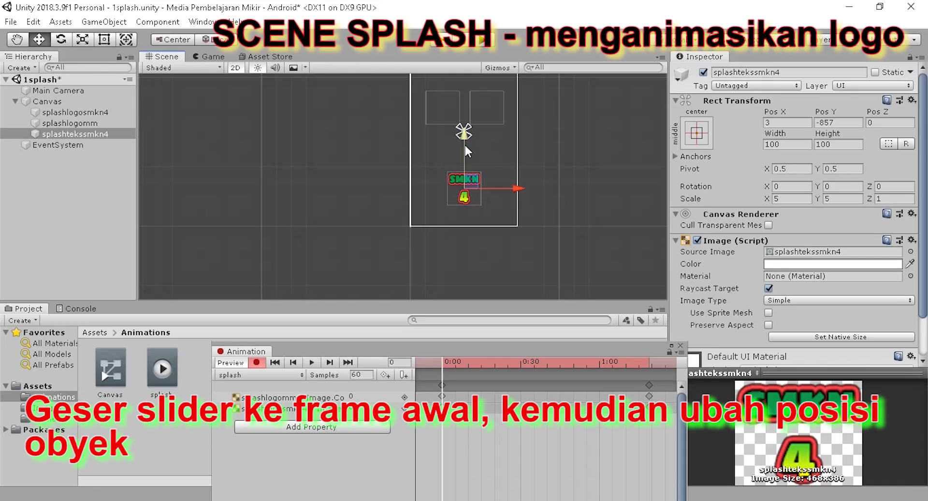
{"action": "left_click_drag", "start_coordinate": [465, 145], "coordinate": [462, 202]}
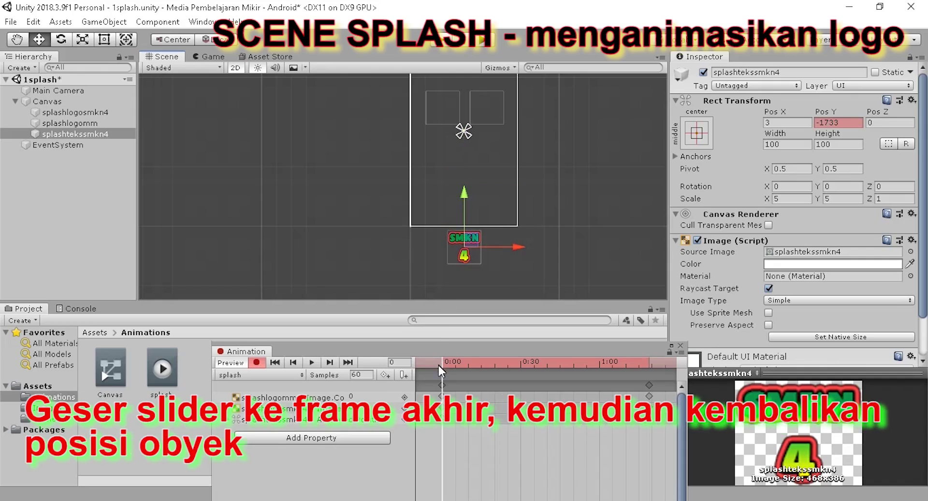
Key splashtekssmkn4 at frame 79 back inside the canvas under the logos, at about Pos Y -644
{"action": "left_click_drag", "start_coordinate": [442, 362], "coordinate": [650, 387]}
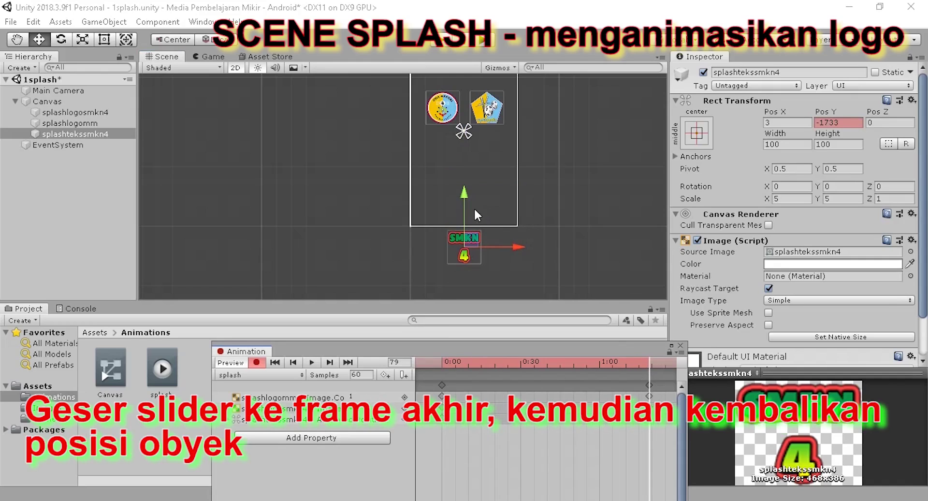
{"action": "left_click_drag", "start_coordinate": [462, 201], "coordinate": [462, 128]}
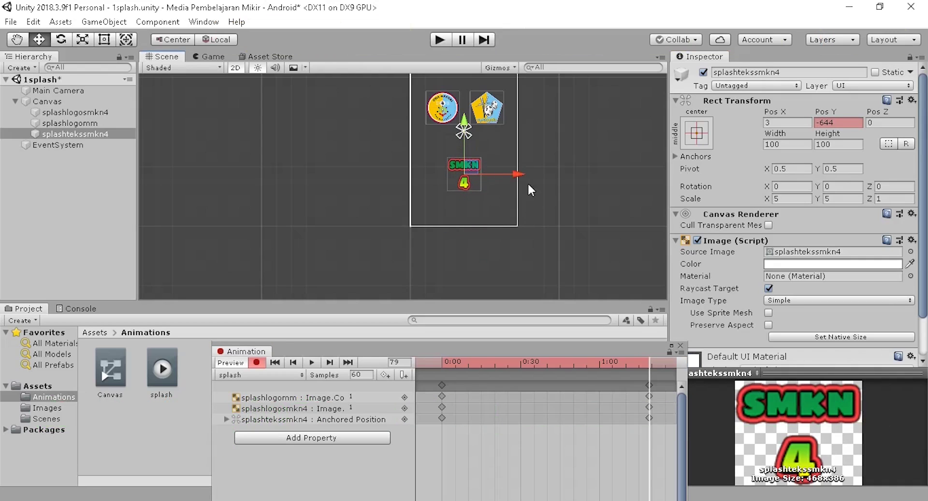
{"action": "scroll", "coordinate": [538, 149], "scroll_direction": "down", "scroll_amount": 1}
{"action": "scroll", "coordinate": [538, 149], "scroll_direction": "up", "scroll_amount": 1}
{"action": "middle_click_drag", "start_coordinate": [545, 124], "coordinate": [538, 185]}
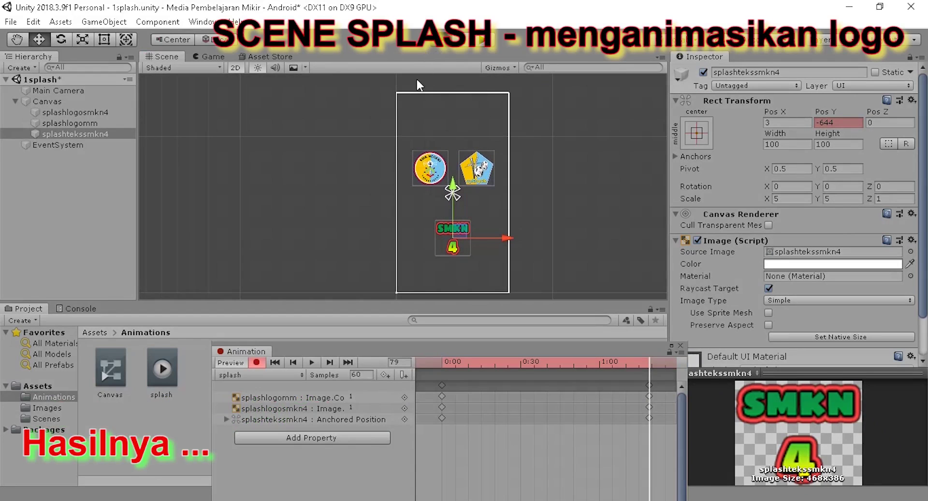
Play the splash scene in the Game view and scale the view down to check the whole animation
{"action": "left_click", "coordinate": [213, 56]}
{"action": "key", "text": "ctrl+p"}
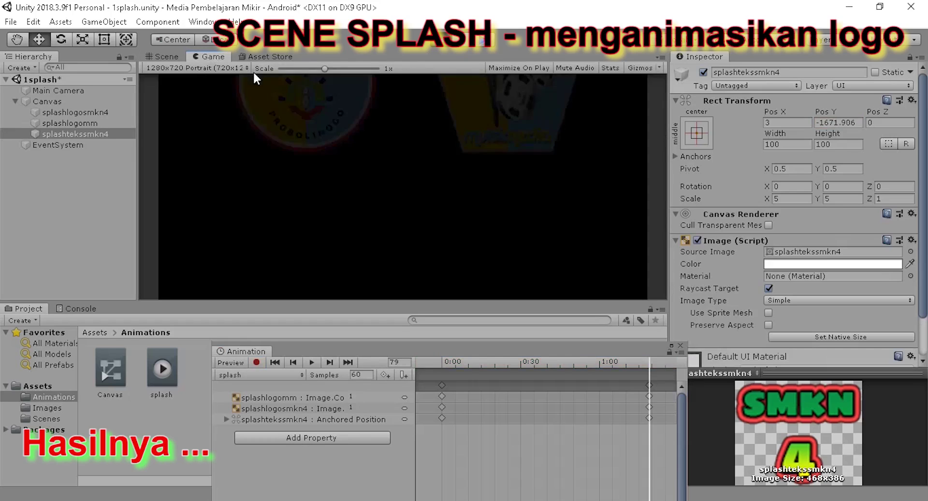
{"action": "left_click_drag", "start_coordinate": [326, 69], "coordinate": [284, 68]}
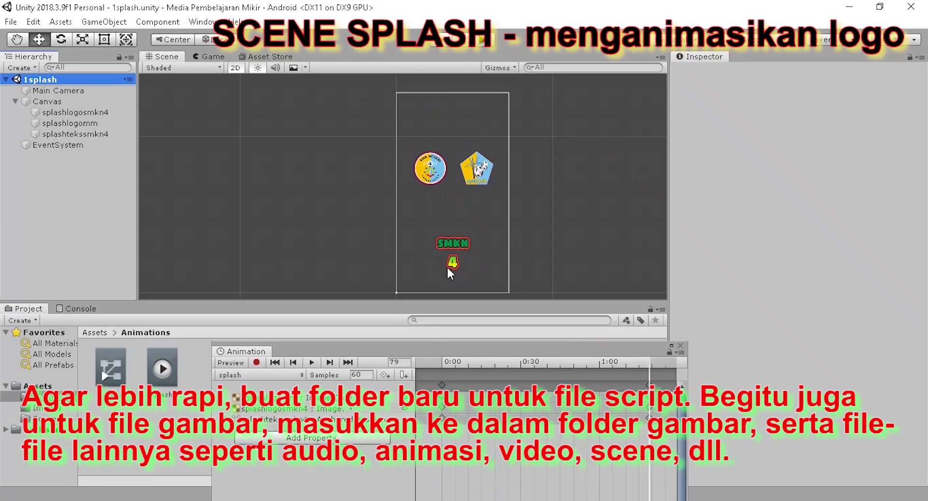
Close the Animation window and create a folder named Scripts in Assets
{"action": "left_click", "coordinate": [681, 345]}
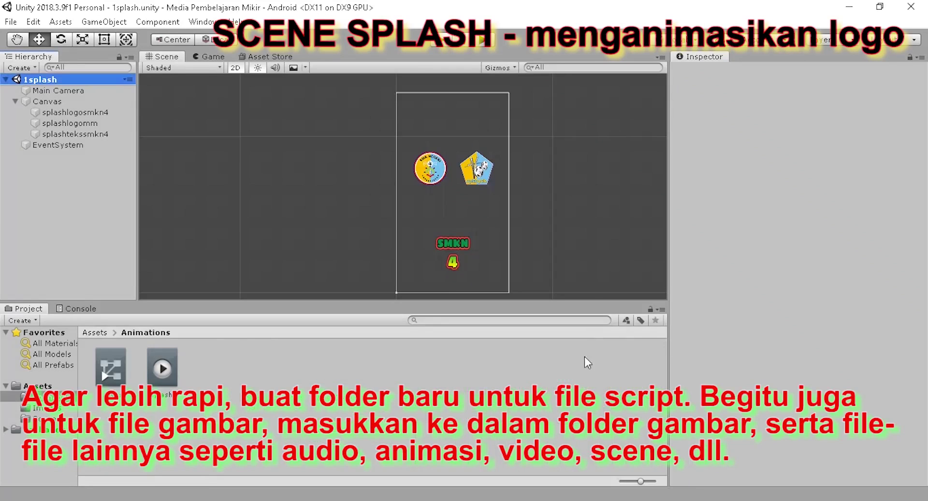
{"action": "left_click", "coordinate": [38, 386]}
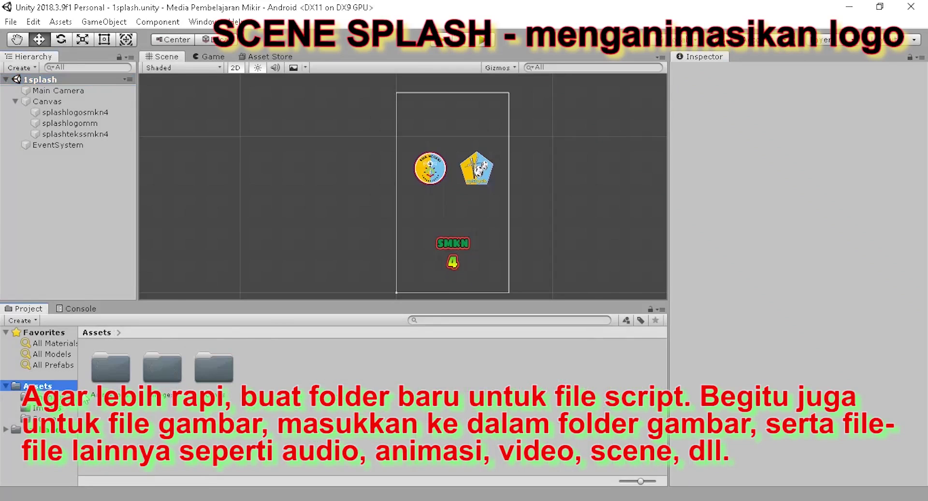
{"action": "right_click", "coordinate": [230, 440]}
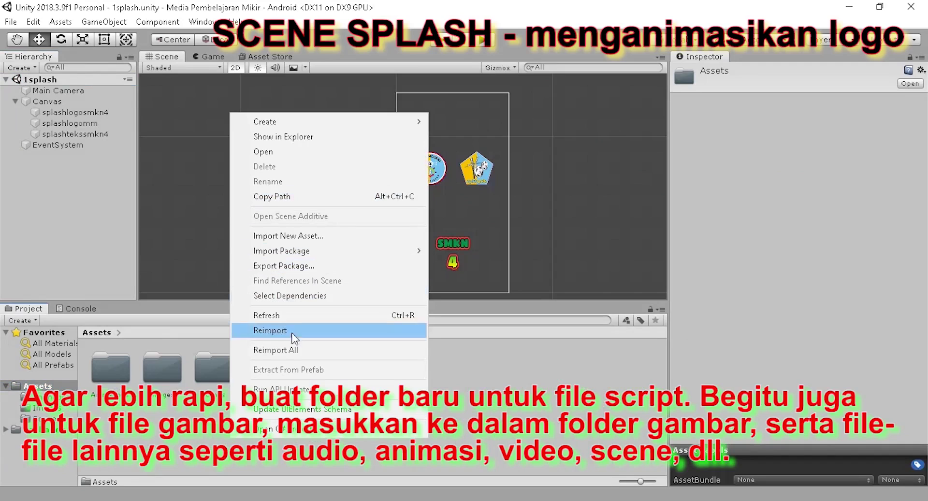
{"action": "mouse_move", "coordinate": [327, 123]}
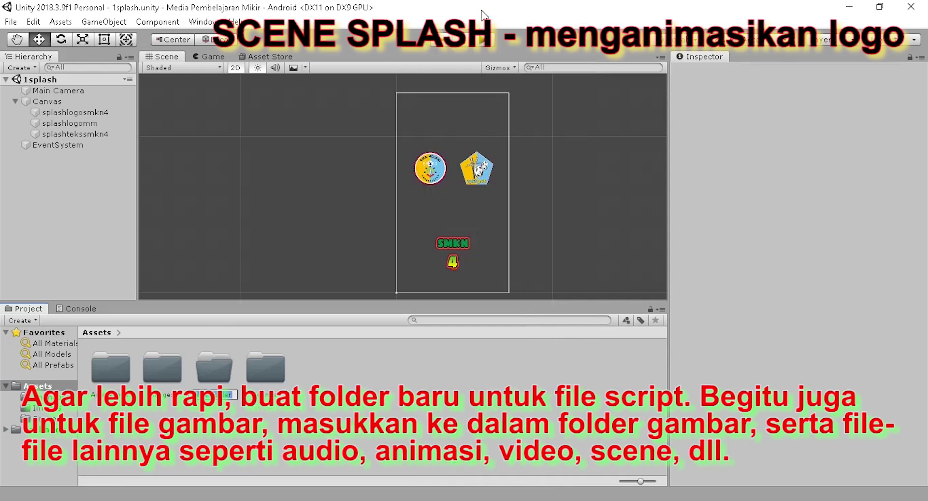
{"action": "left_click", "coordinate": [498, 11]}
{"action": "type", "text": "Scripts"}
{"action": "key", "text": "Return"}
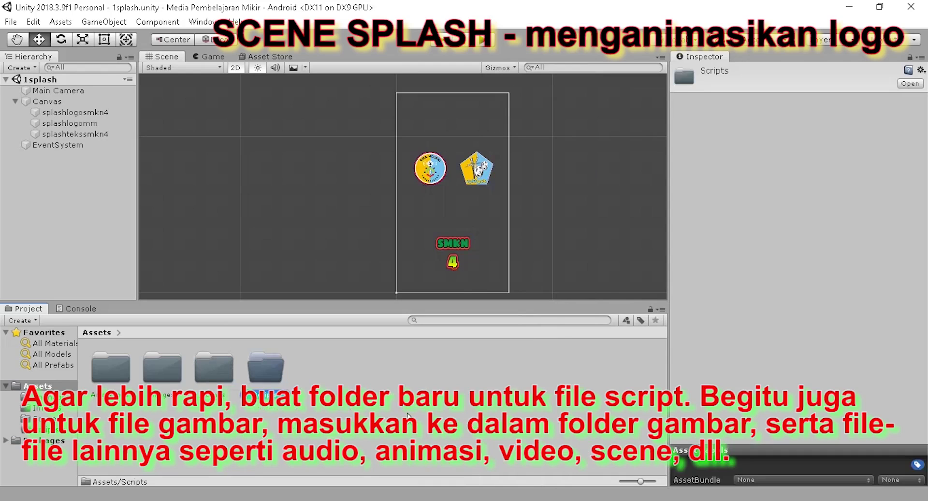
Create a C# script named scriptsplash inside the Scripts folder
{"action": "double_click", "coordinate": [271, 373]}
{"action": "right_click", "coordinate": [272, 373]}
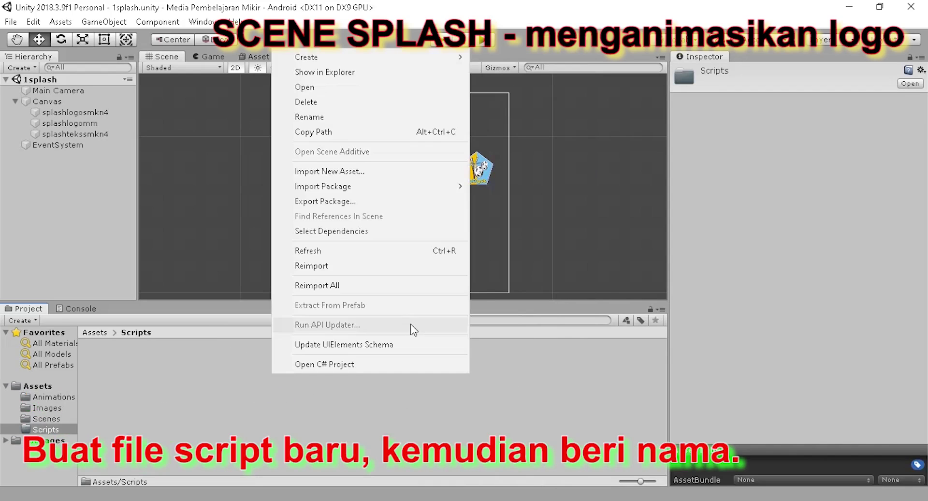
{"action": "mouse_move", "coordinate": [440, 58]}
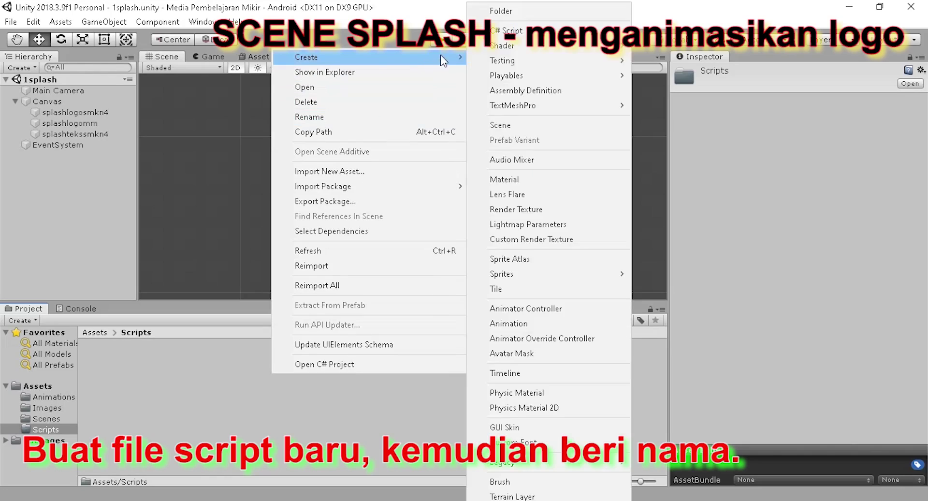
{"action": "left_click", "coordinate": [517, 31]}
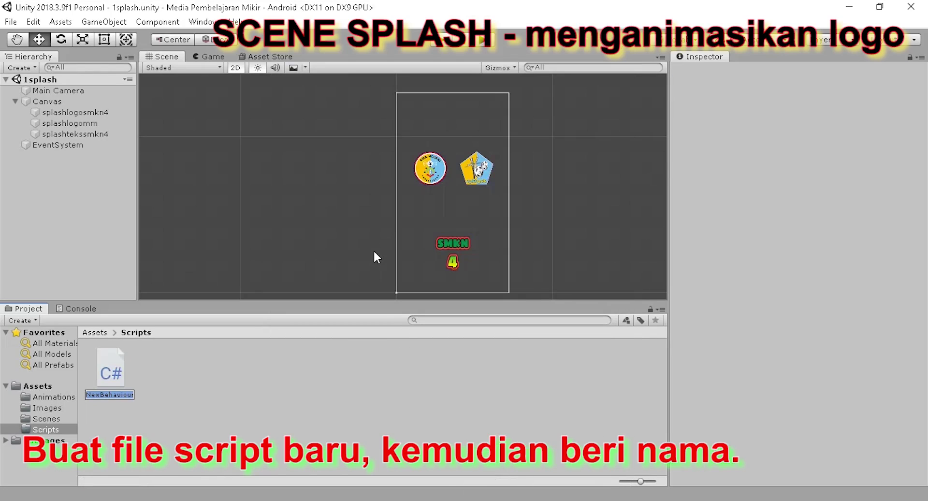
{"action": "type", "text": "scriptsplash"}
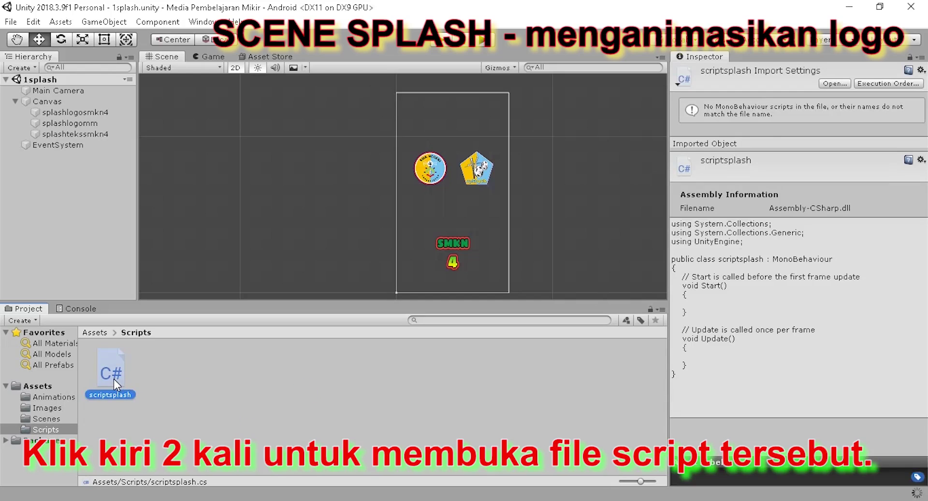
Open scriptsplash in Notepad++ and add the line "using UnityEngine.SceneManagement;" below the UnityEngine import
{"action": "double_click", "coordinate": [114, 379]}
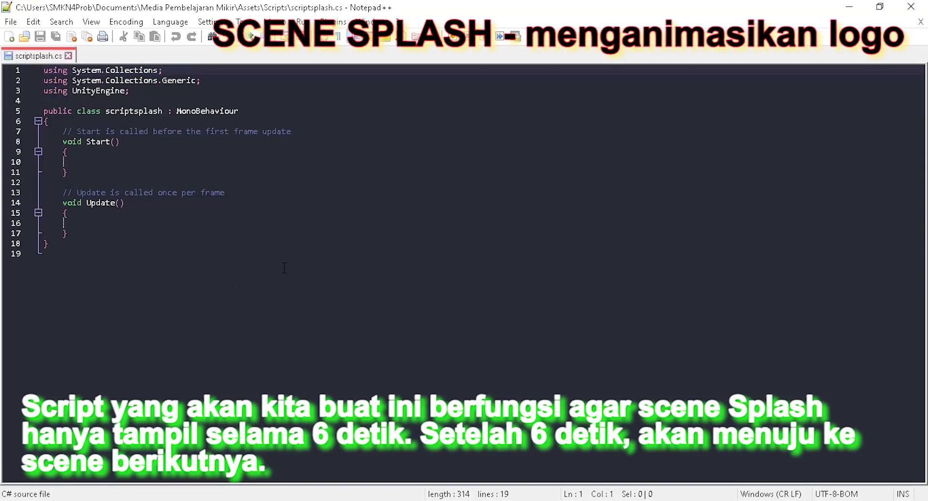
{"action": "left_click_drag", "start_coordinate": [131, 91], "coordinate": [44, 90]}
{"action": "key", "text": "ctrl+c"}
{"action": "left_click", "coordinate": [146, 94]}
{"action": "key", "text": "Return"}
{"action": "key", "text": "ctrl+v"}
{"action": "type", "text": ".SceneManagement"}
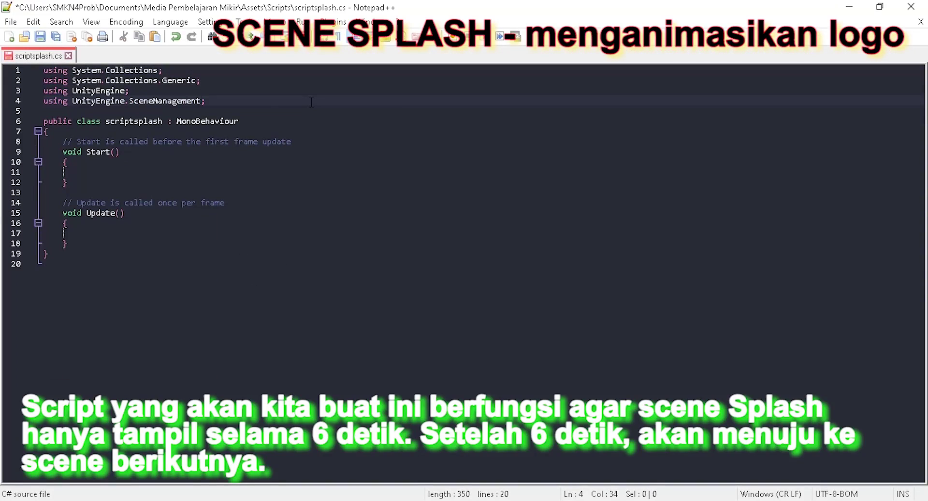
{"action": "left_click", "coordinate": [312, 102]}
{"action": "key", "text": "Return"}
{"action": "type", "text": "public class"}
{"action": "left_click", "coordinate": [323, 167]}
{"action": "triple_click", "coordinate": [72, 111]}
{"action": "key", "text": "Delete"}
Add the call "StartCoroutine(LoadMainScreen());" inside the Start() method
{"action": "left_click", "coordinate": [153, 168]}
{"action": "type", "text": "StartCoroutine"}
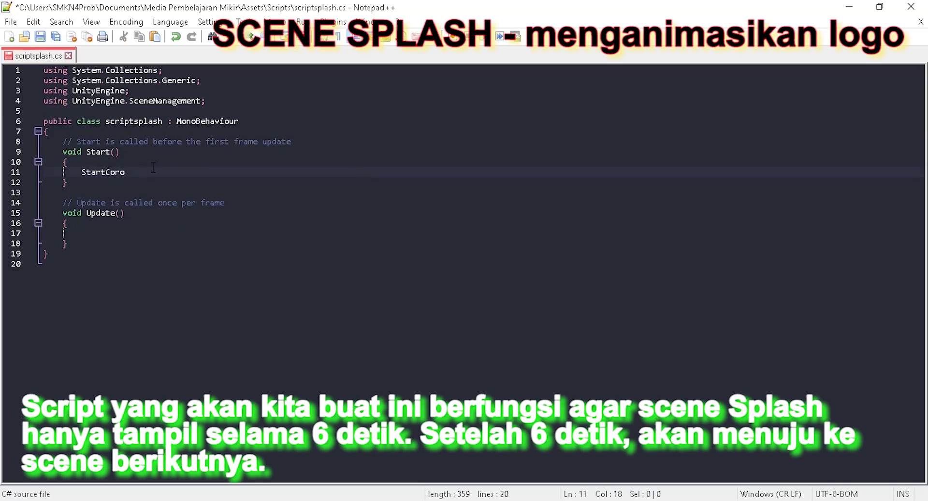
{"action": "type", "text": "MainScreen());"}
Declare the method "IEnumerator LoadMainScreen(){" below the Update() method
{"action": "left_click", "coordinate": [76, 232]}
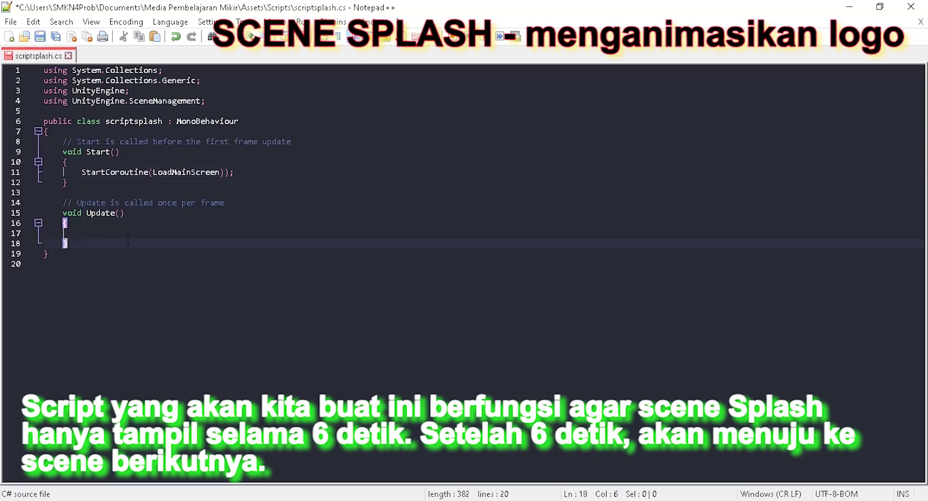
{"action": "key", "text": "Down"}
{"action": "key", "text": "End"}
{"action": "key", "text": "Return"}
{"action": "type", "text": "IEnumerator Load"}
{"action": "key", "text": "Return"}
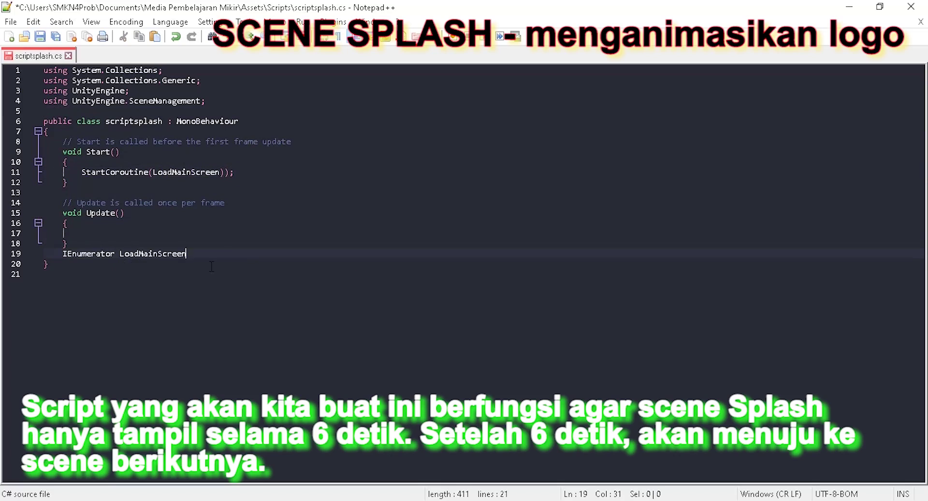
{"action": "type", "text": "(){"}
Fill LoadMainScreen() with "yield return new WaitForSeconds(6f);" and "SceneManager.LoadScene("1menu");"
{"action": "key", "text": "Return"}
{"action": "type", "text": "yield return new WaitForSeconds(6f);"}
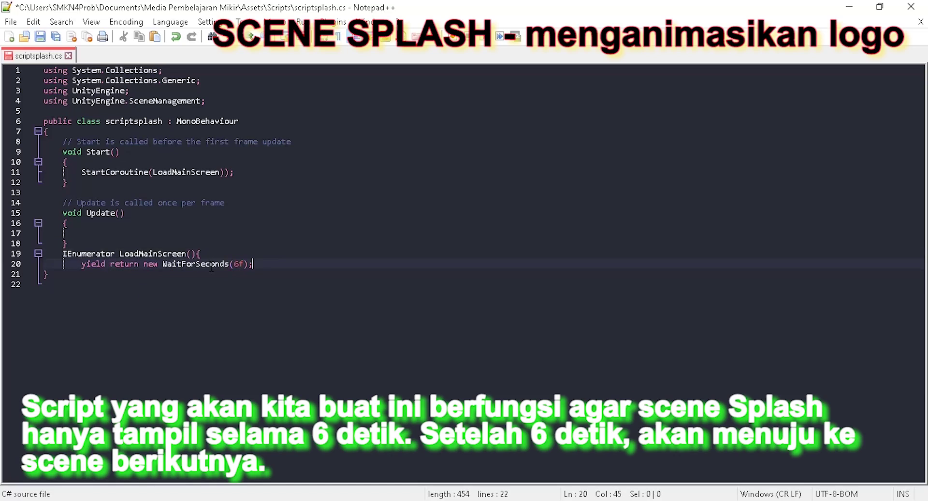
{"action": "key", "text": "Return"}
{"action": "type", "text": "SceneManager.LoadScene(\"1menu\");"}
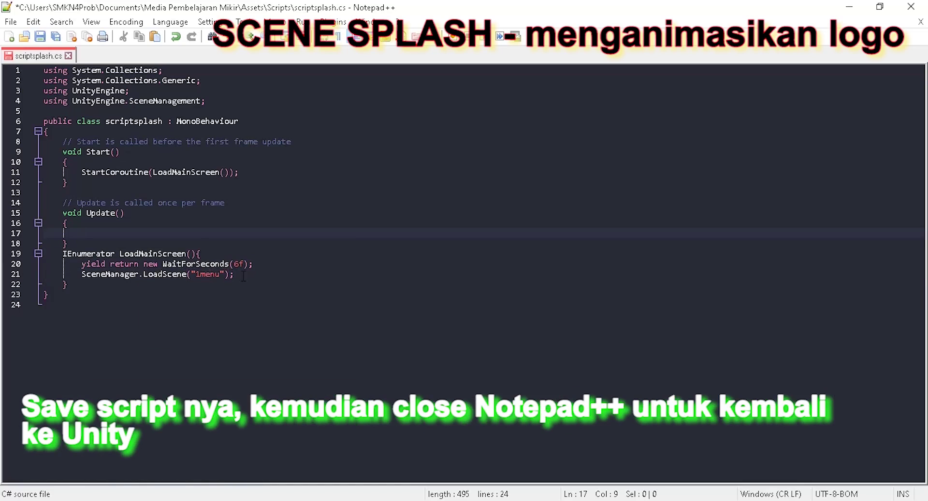
Save scriptsplash.cs, close the file and exit Notepad++ to return to Unity
{"action": "right_click", "coordinate": [48, 60]}
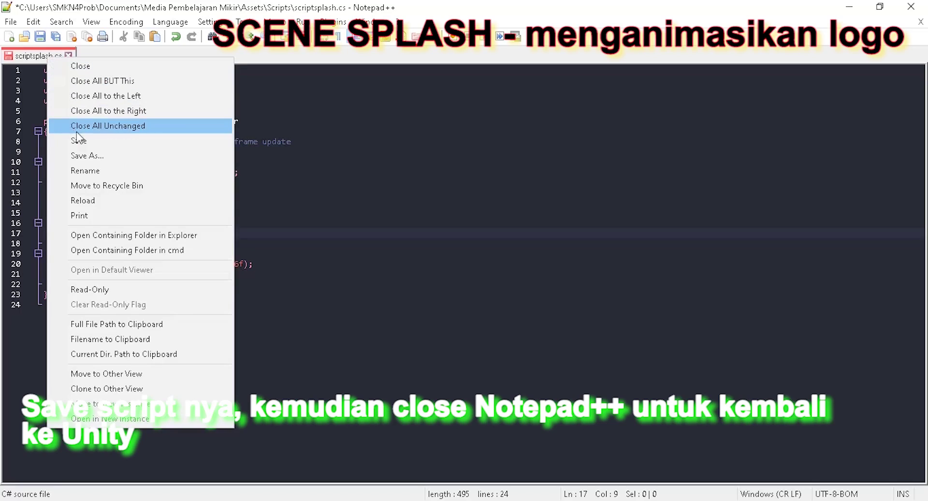
{"action": "left_click", "coordinate": [82, 144]}
{"action": "left_click", "coordinate": [68, 56]}
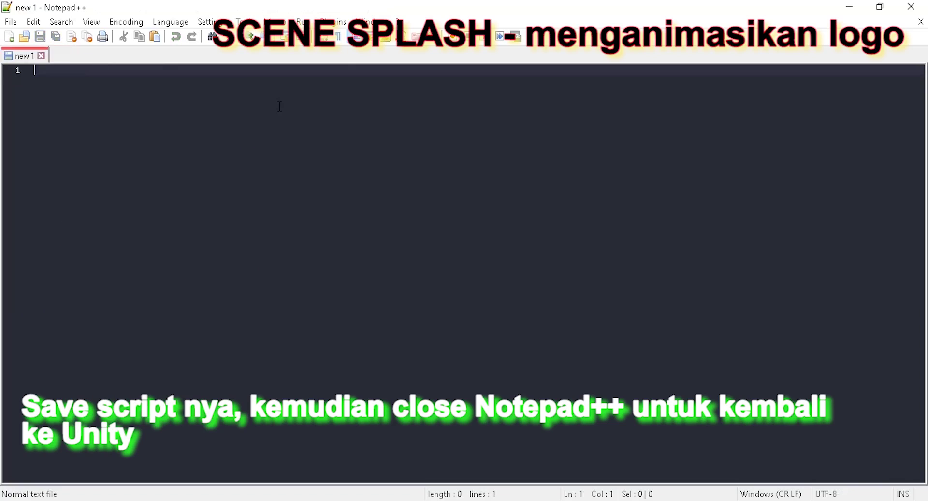
{"action": "left_click", "coordinate": [911, 6]}
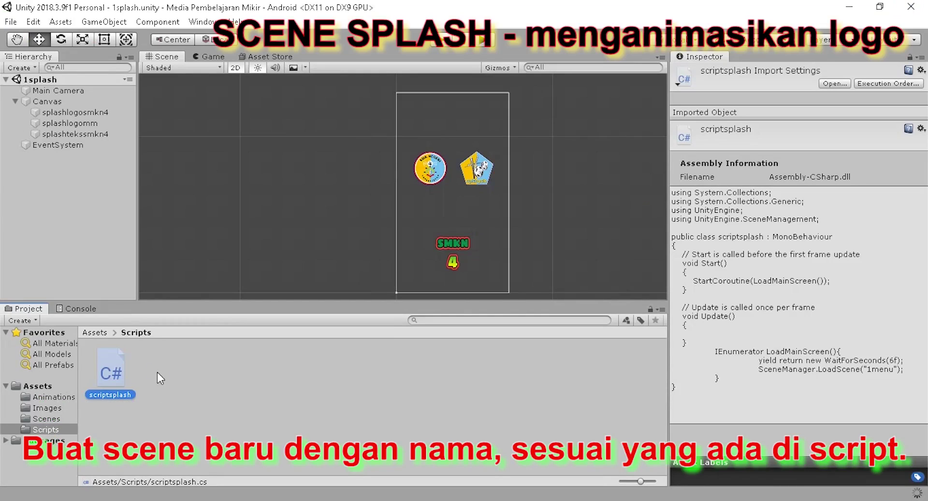
Copy the name of the 2menu scene asset from the Scenes folder, leaving the asset's name as it is
{"action": "left_click", "coordinate": [53, 418]}
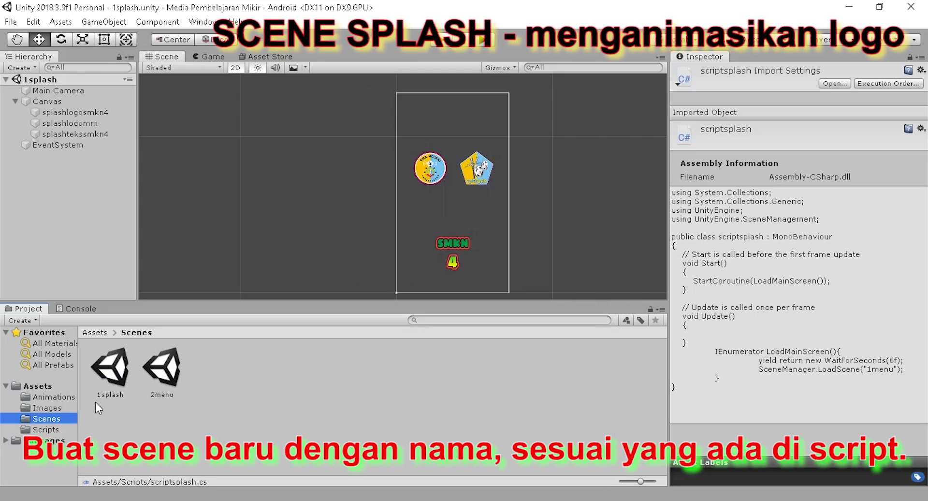
{"action": "left_click", "coordinate": [51, 425]}
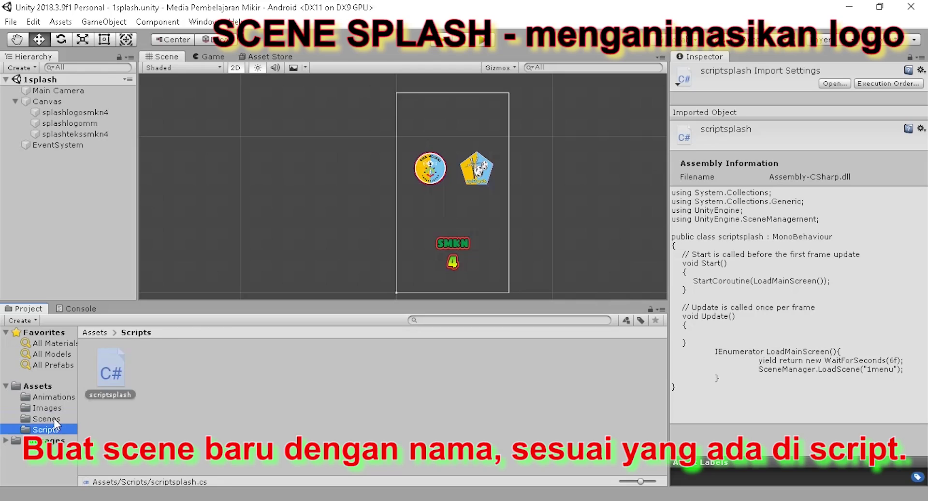
{"action": "left_click", "coordinate": [68, 418]}
{"action": "left_click", "coordinate": [160, 375]}
{"action": "right_click", "coordinate": [161, 372]}
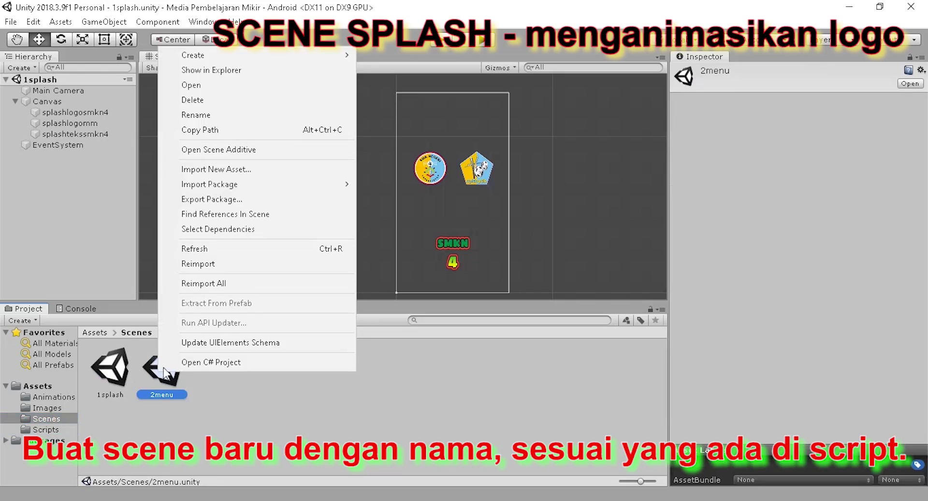
{"action": "left_click", "coordinate": [232, 116]}
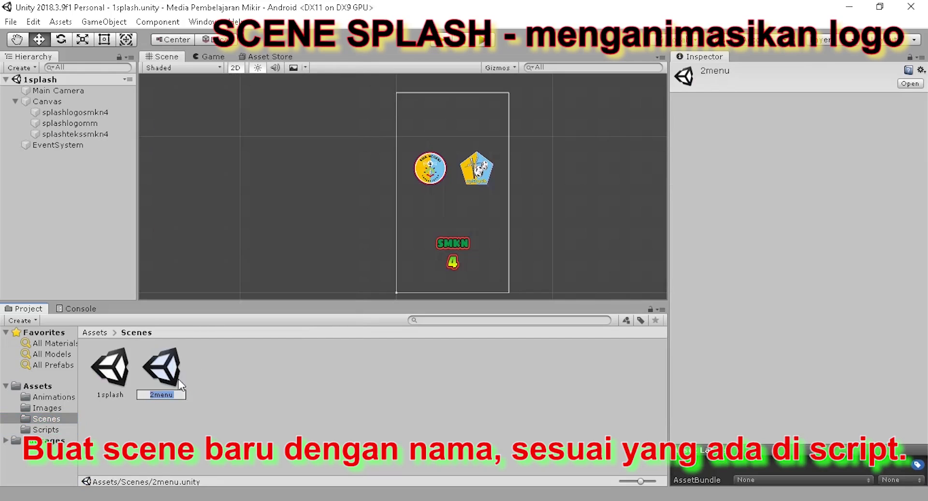
{"action": "right_click", "coordinate": [170, 393]}
{"action": "left_click", "coordinate": [196, 414]}
{"action": "left_click", "coordinate": [268, 409]}
Reopen the scriptsplash script and change the scene name in SceneManager.LoadScene() to "2menu"
{"action": "left_click", "coordinate": [51, 429]}
{"action": "double_click", "coordinate": [109, 378]}
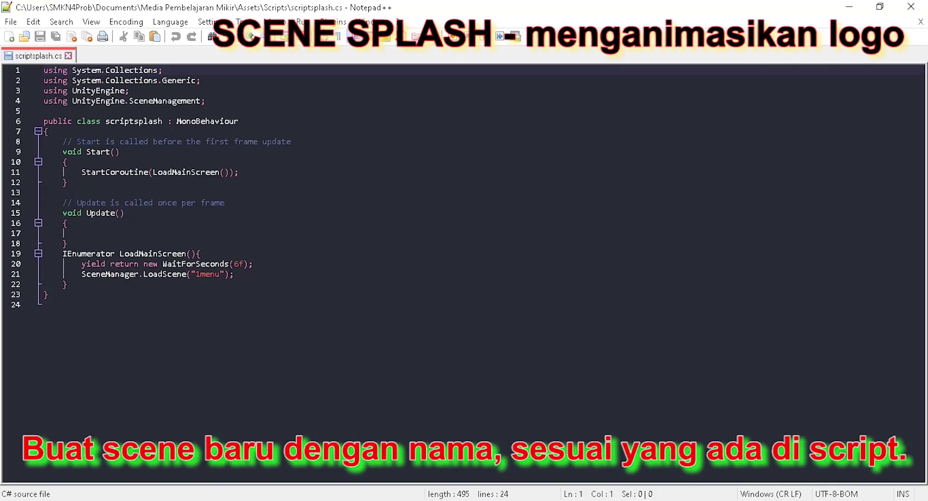
{"action": "double_click", "coordinate": [206, 273]}
{"action": "right_click", "coordinate": [205, 272]}
{"action": "left_click", "coordinate": [227, 254]}
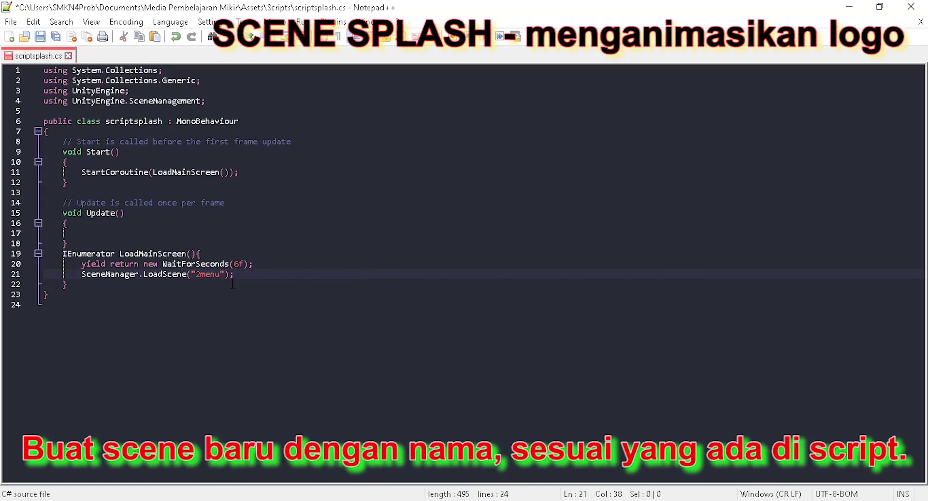
Save and close scriptsplash.cs, and attach the script to the Main Camera object in Unity
{"action": "right_click", "coordinate": [40, 54]}
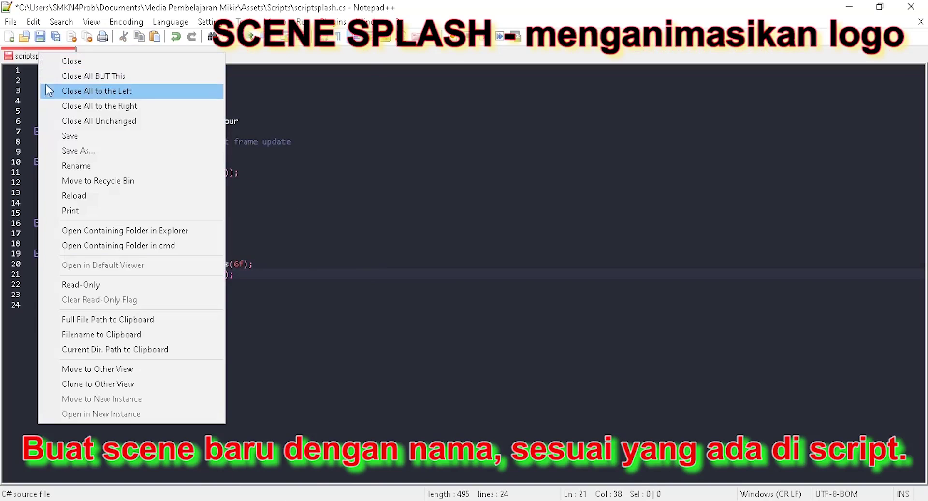
{"action": "left_click", "coordinate": [68, 136]}
{"action": "left_click", "coordinate": [71, 56]}
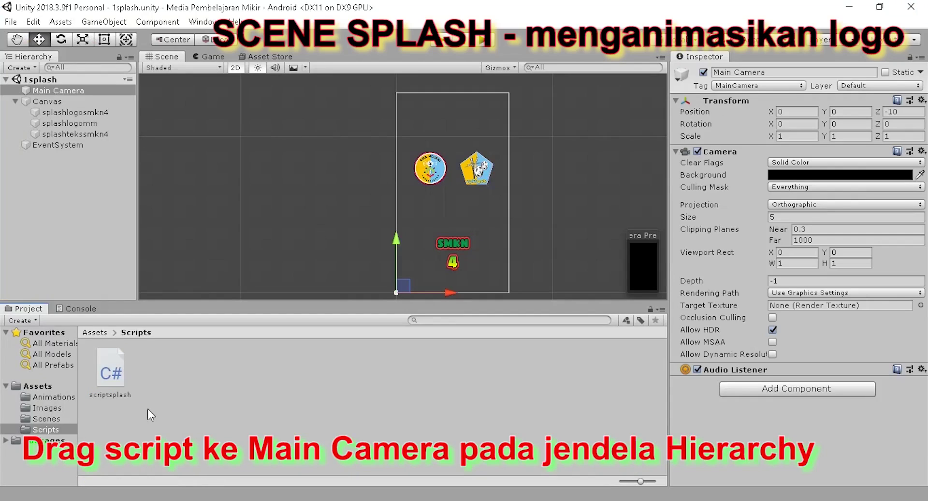
{"action": "left_click_drag", "start_coordinate": [125, 372], "coordinate": [71, 91]}
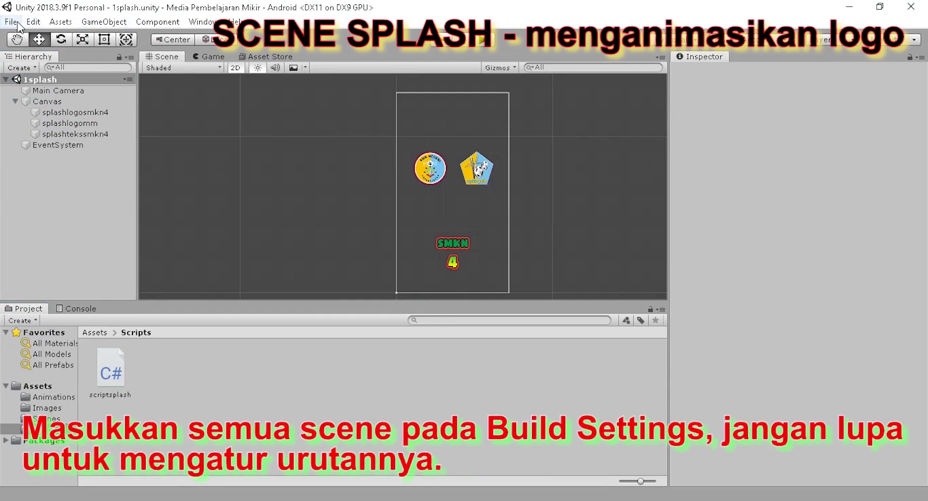
Add the 1splash scene to Scenes In Build in the Build Settings and move it above 2menu
{"action": "left_click", "coordinate": [14, 23]}
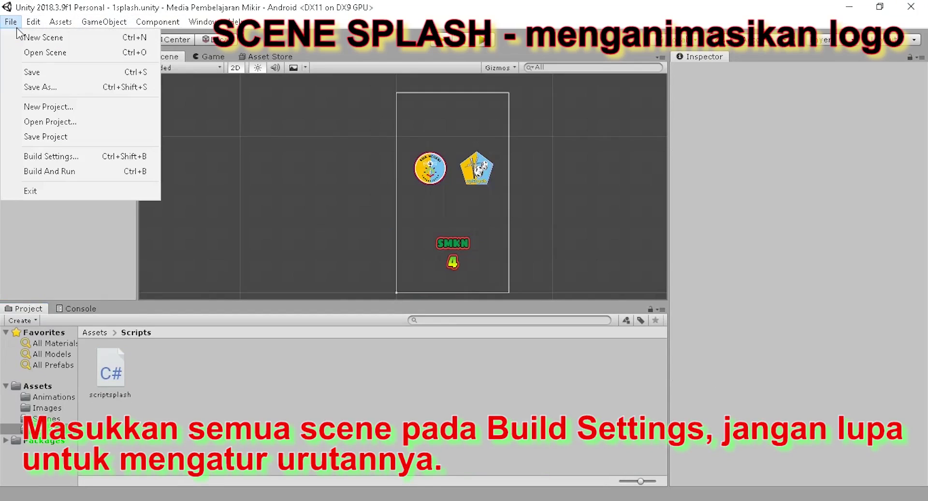
{"action": "left_click", "coordinate": [51, 157]}
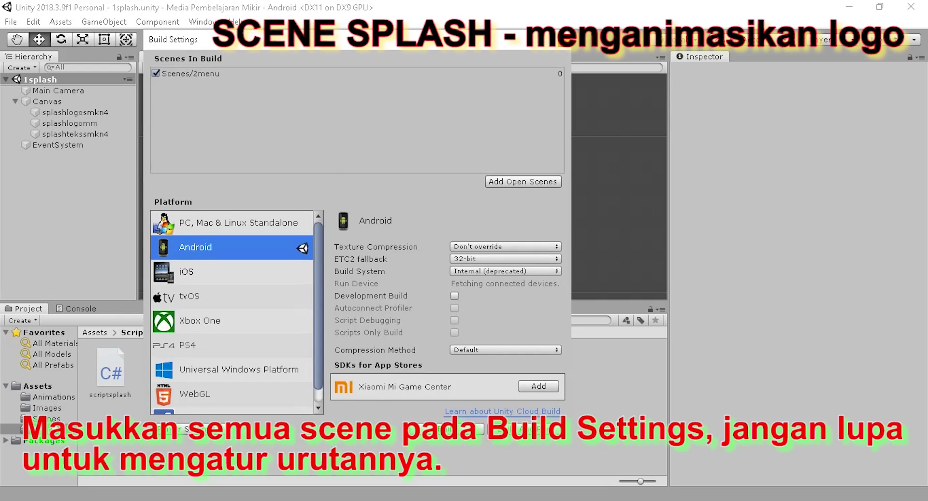
{"action": "left_click", "coordinate": [46, 418]}
{"action": "left_click_drag", "start_coordinate": [215, 46], "coordinate": [424, 58]}
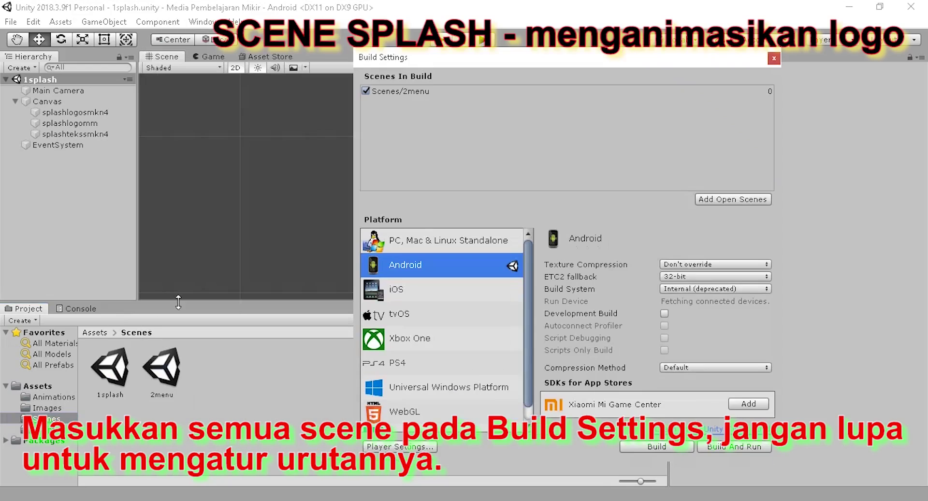
{"action": "left_click_drag", "start_coordinate": [115, 367], "coordinate": [394, 142]}
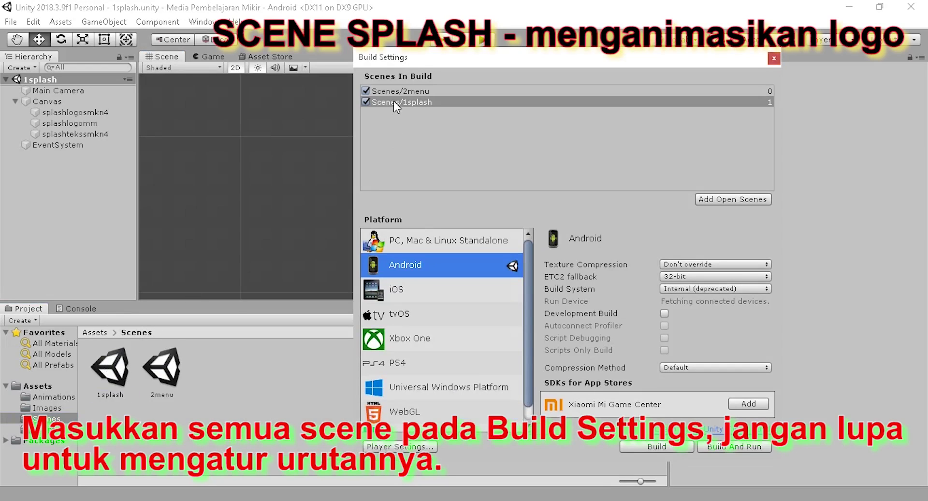
{"action": "left_click_drag", "start_coordinate": [394, 100], "coordinate": [398, 90]}
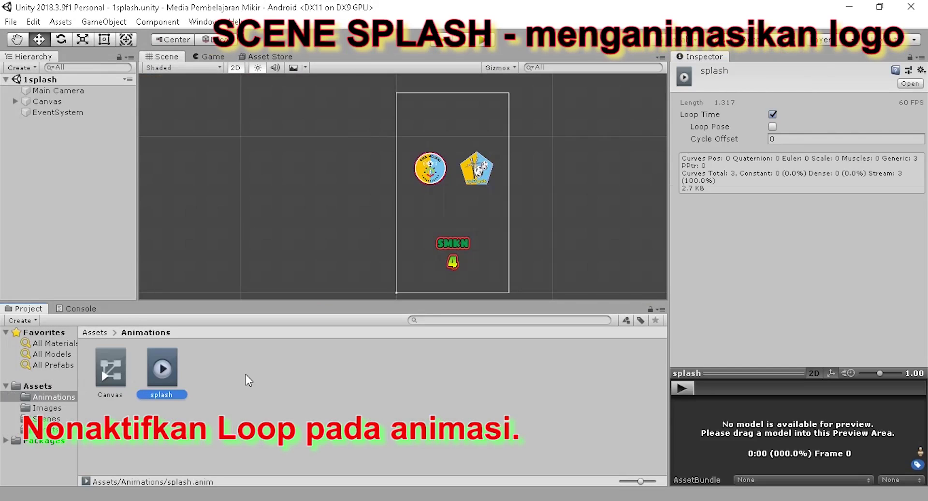
Select the splash animation clip in the Animations folder to access its Loop Time setting
{"action": "left_click", "coordinate": [246, 374]}
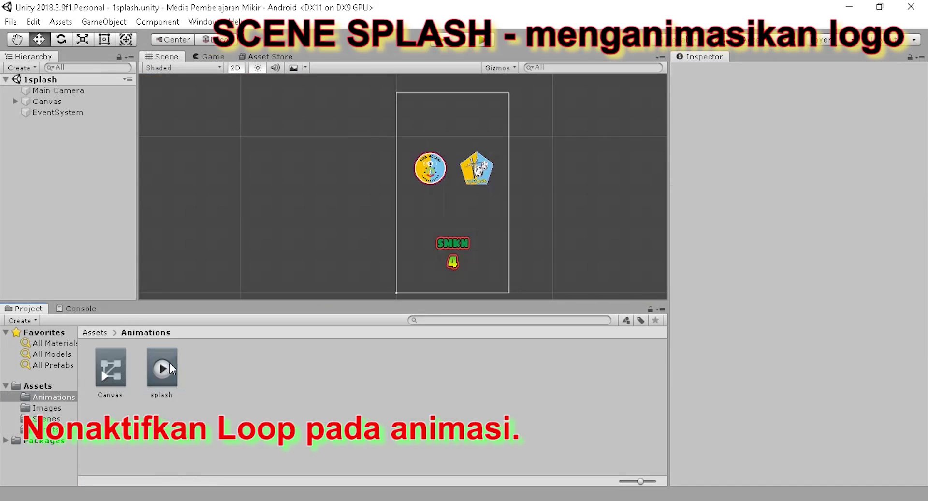
{"action": "left_click", "coordinate": [152, 368]}
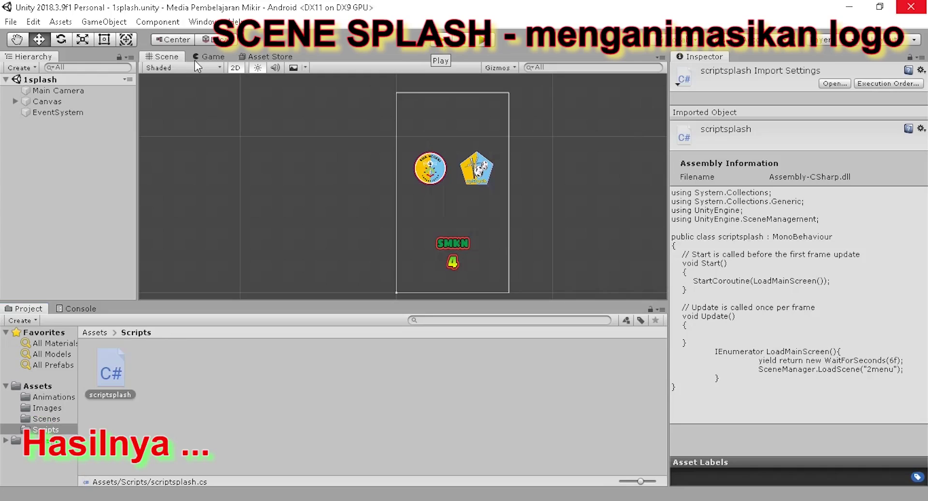
Play the 1splash scene and reduce the Game view scale to 0.26 to preview the whole portrait screen
{"action": "left_click", "coordinate": [441, 41]}
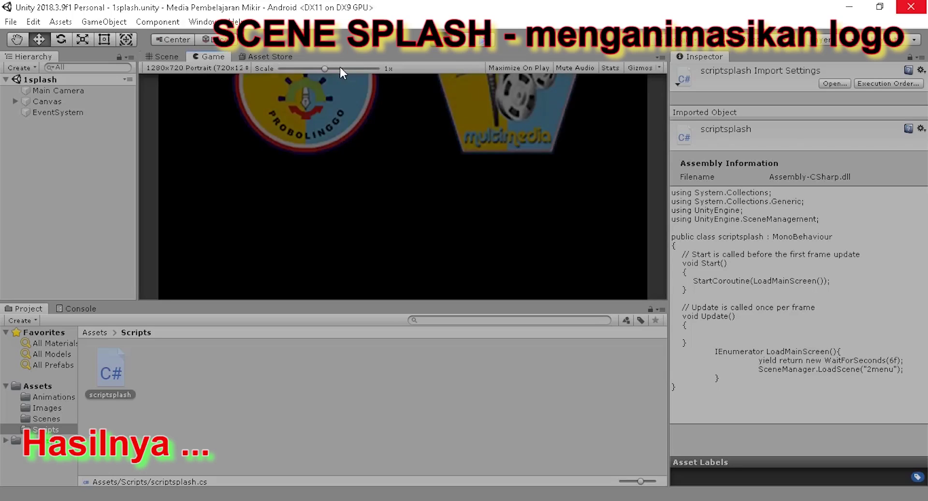
{"action": "left_click_drag", "start_coordinate": [311, 70], "coordinate": [276, 70]}
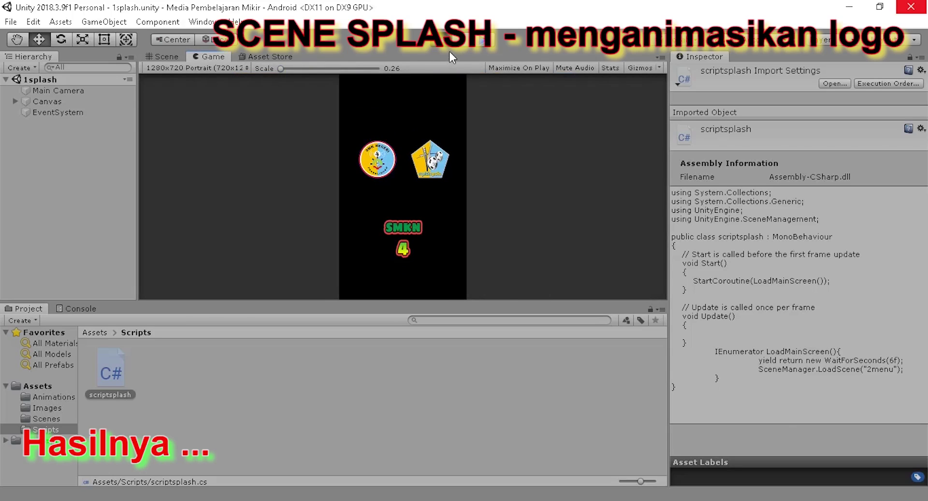